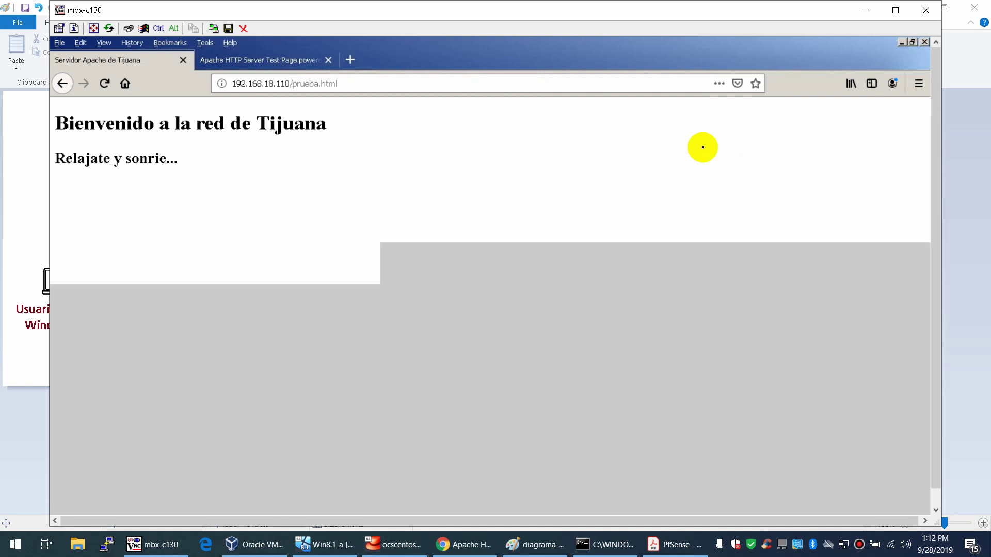
- Close the VNC Viewer remote session window with its title-bar X
{"action": "left_click", "coordinate": [923, 9]}
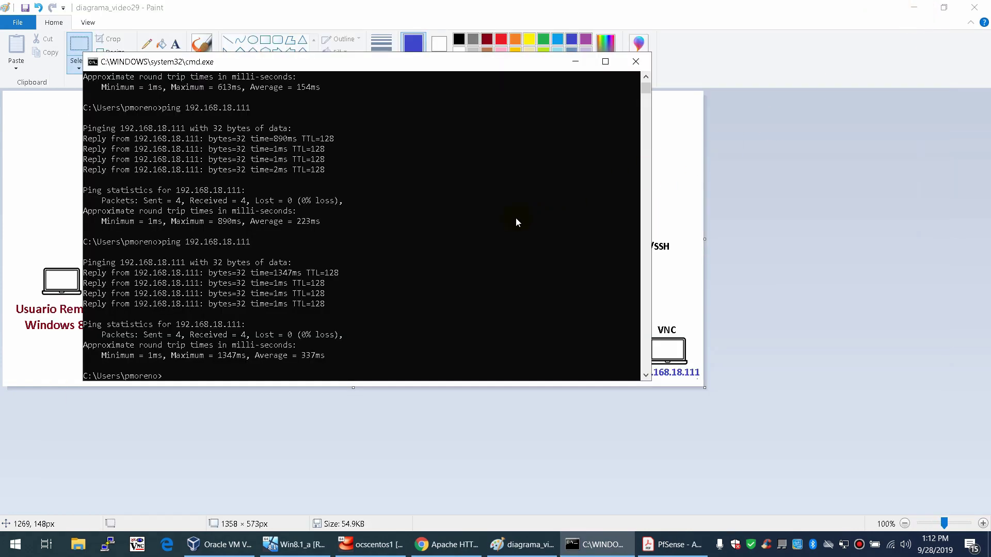
- Minimize the command window and bring the Win8.1_a VirtualBox VM to the front
{"action": "left_click", "coordinate": [571, 68]}
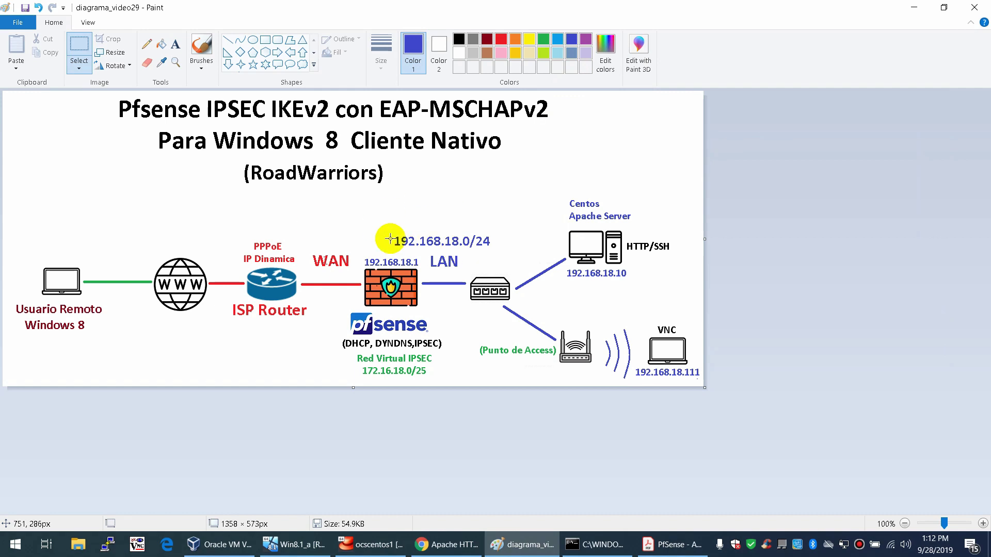
{"action": "left_click", "coordinate": [293, 544]}
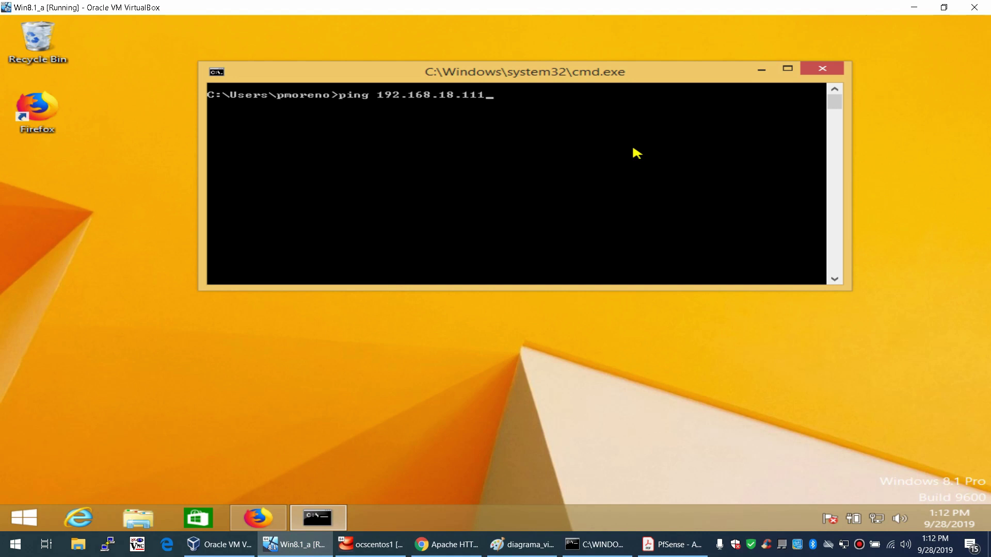
- From the VM's command prompt, ping 192.168.18.111 and then 192.168.18.10
{"action": "key", "text": "Return"}
{"action": "key", "text": "ctrl+c"}
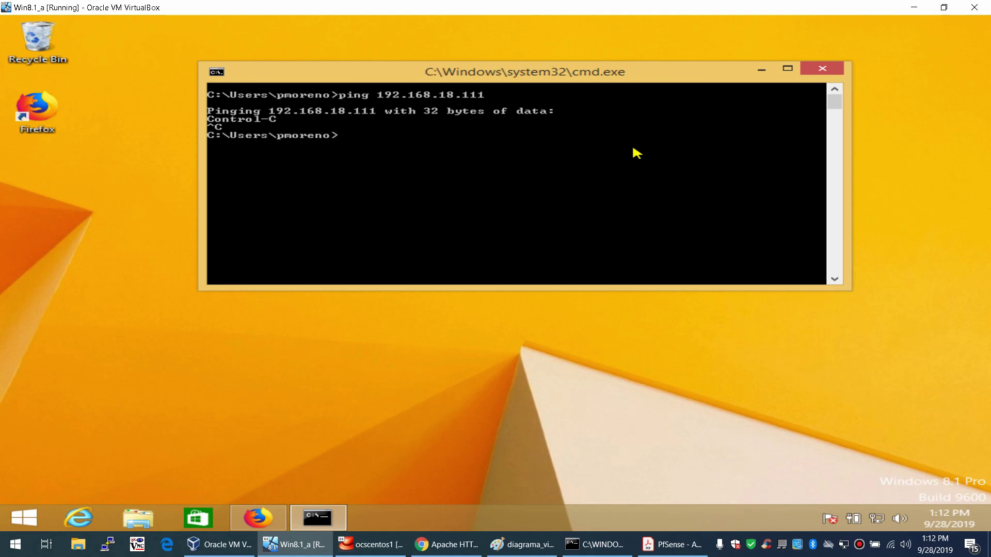
{"action": "type", "text": "0"}
{"action": "key", "text": "Return"}
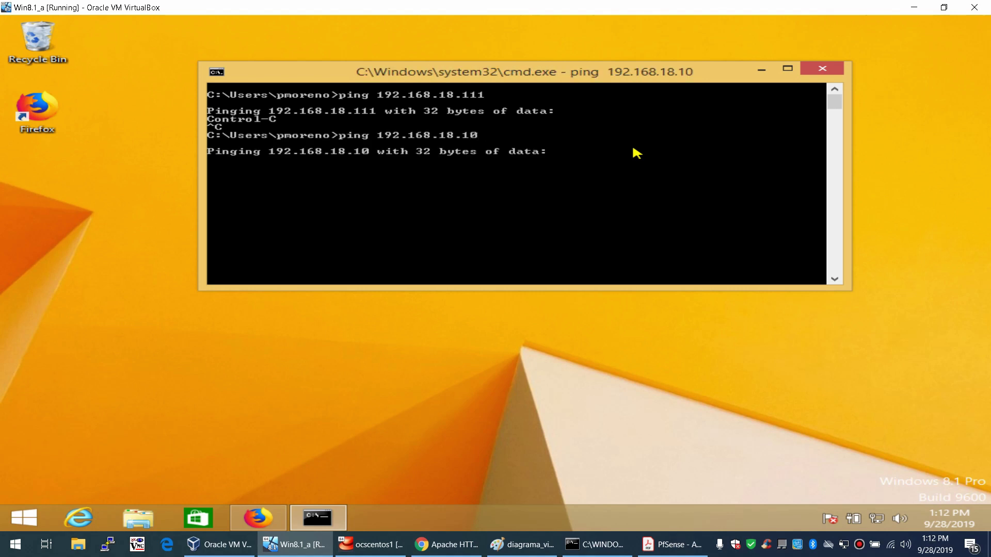
- Try loading 192.168.18.10 in the VM's Firefox
{"action": "left_click", "coordinate": [263, 516]}
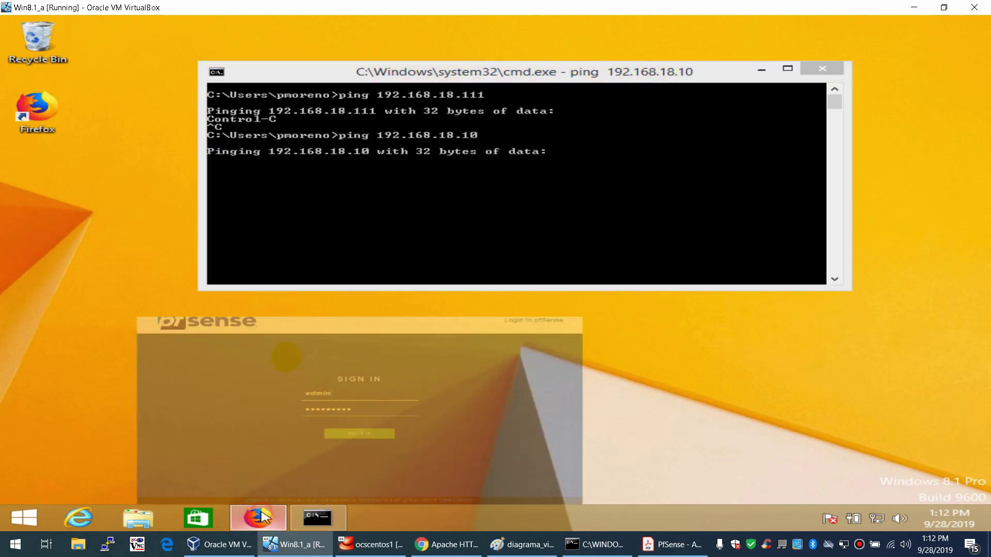
{"action": "left_click", "coordinate": [380, 27]}
{"action": "left_click", "coordinate": [380, 44]}
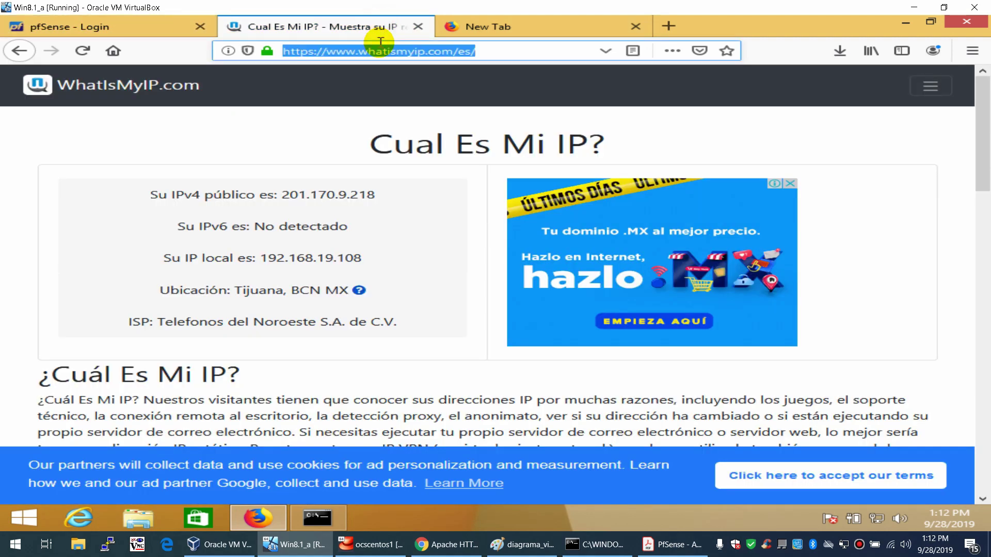
{"action": "type", "text": "192.168.18.10/"}
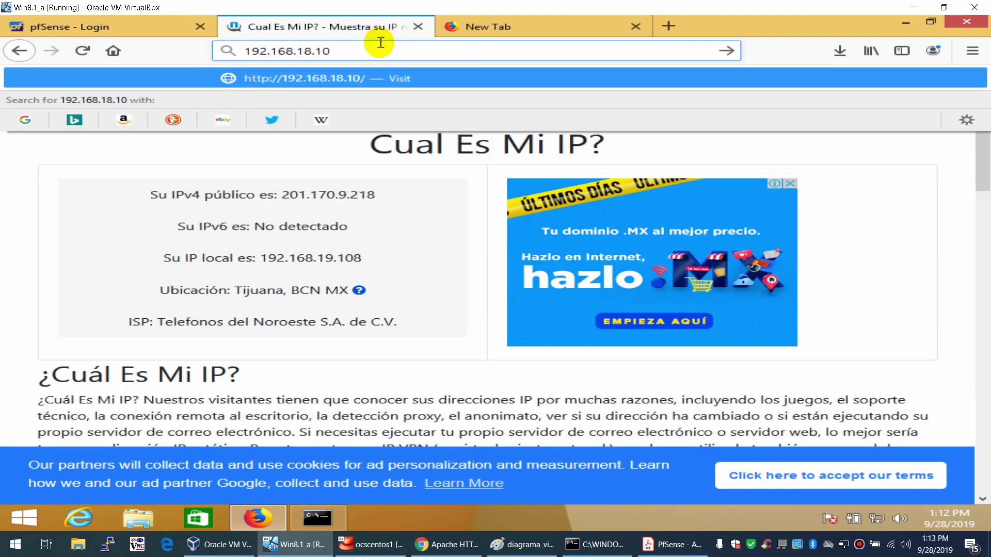
{"action": "key", "text": "Return"}
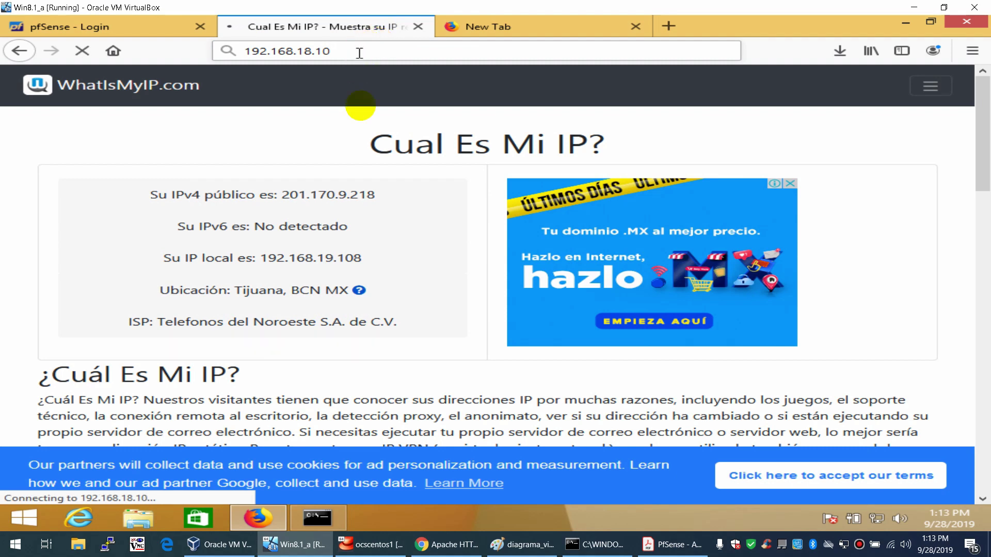
- Stop the failing ping and start a continuous ping -t 192.168.18.111
{"action": "left_click", "coordinate": [316, 518]}
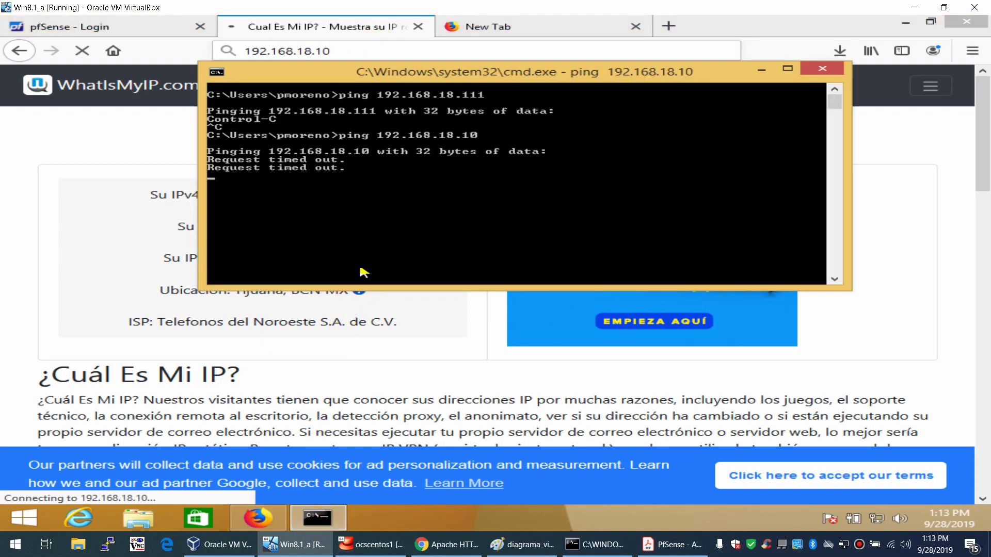
{"action": "key", "text": "ctrl+c"}
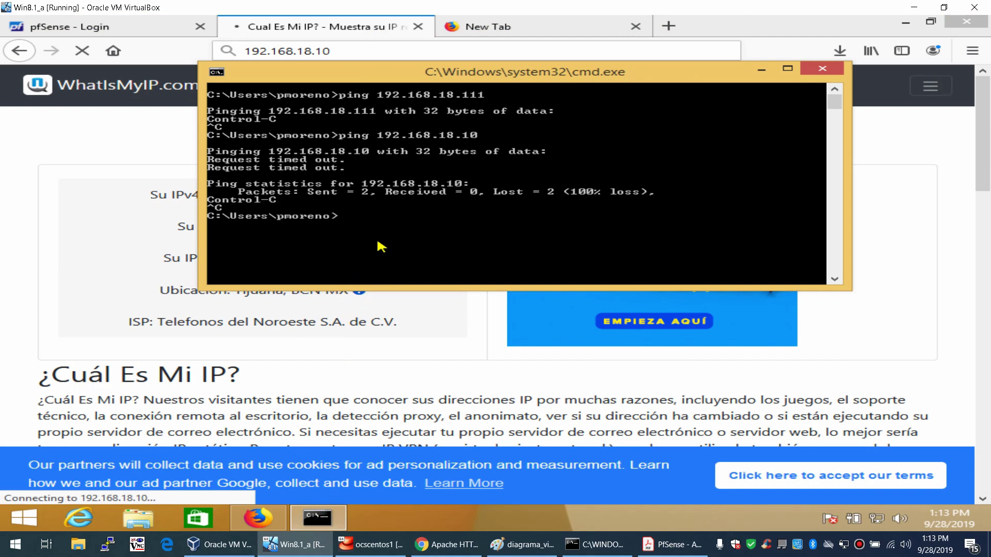
{"action": "key", "text": "Up"}
{"action": "key", "text": "Left"}
{"action": "key", "text": "Left"}
{"action": "key", "text": "Left"}
{"action": "key", "text": "Left"}
{"action": "key", "text": "Left"}
{"action": "key", "text": "Left"}
{"action": "key", "text": "Left"}
{"action": "key", "text": "Left"}
{"action": "key", "text": "Left"}
{"action": "key", "text": "Left"}
{"action": "key", "text": "Left"}
{"action": "key", "text": "Left"}
{"action": "key", "text": "Left"}
{"action": "key", "text": "Left"}
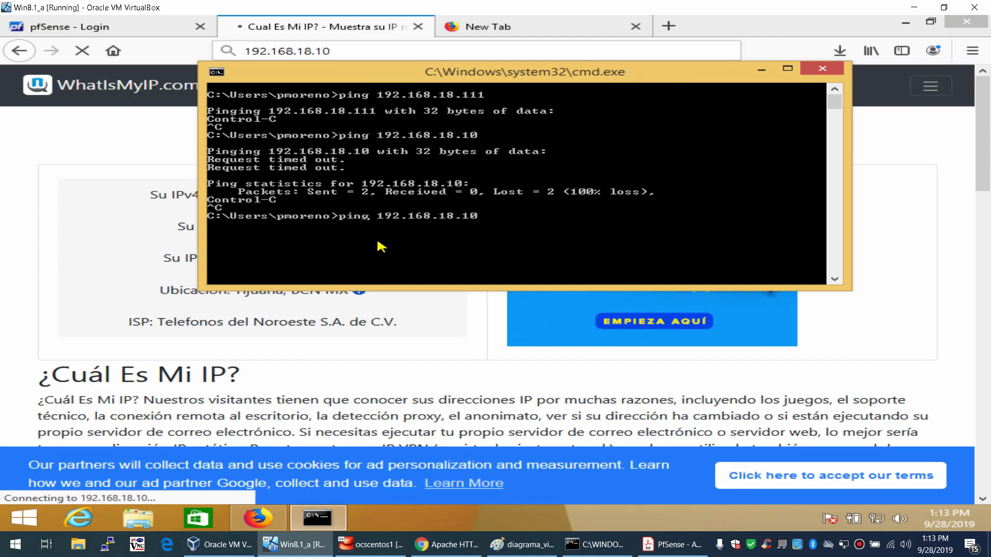
{"action": "type", "text": "-t"}
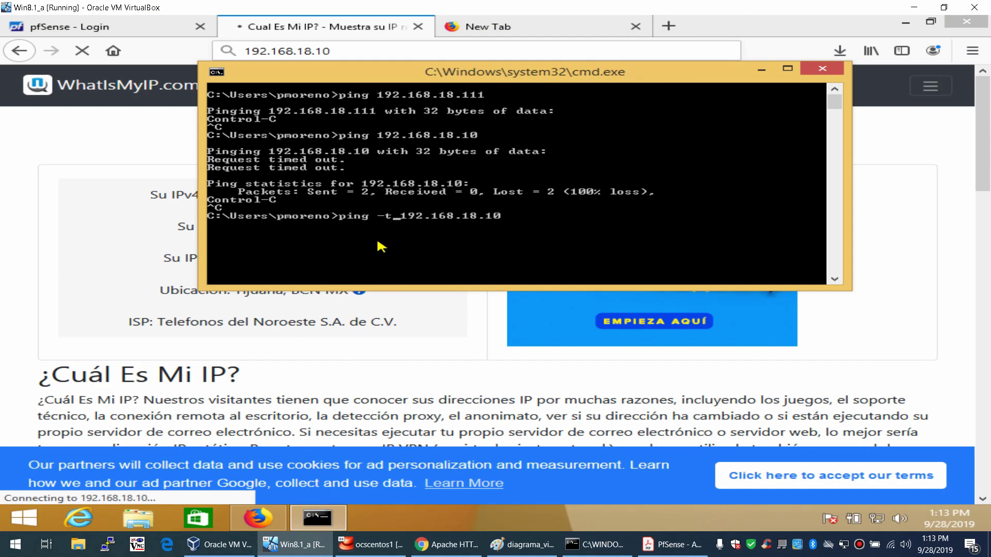
{"action": "key", "text": "End"}
{"action": "key", "text": "BackSpace"}
{"action": "key", "text": "BackSpace"}
{"action": "type", "text": "111"}
{"action": "key", "text": "Return"}
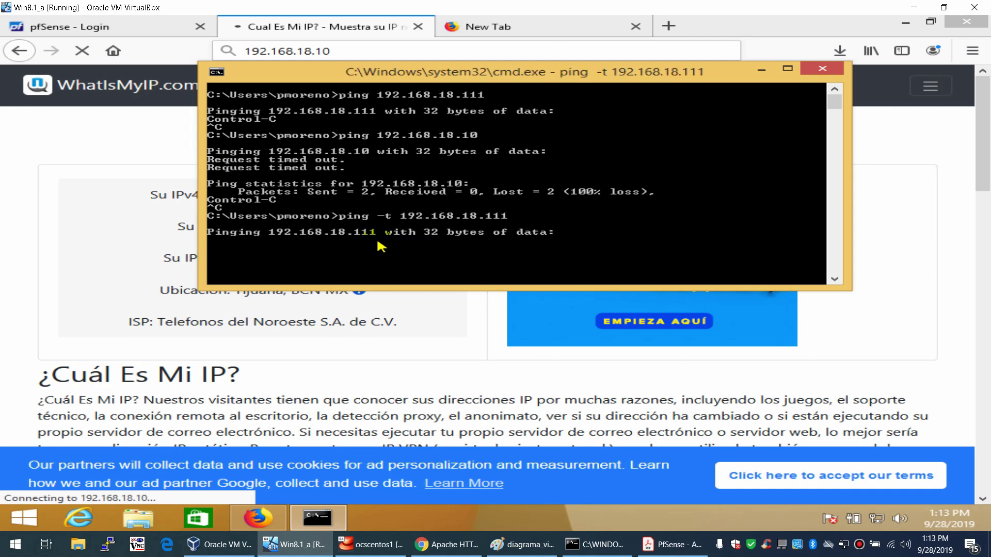
{"action": "left_click_drag", "start_coordinate": [435, 78], "coordinate": [398, 125]}
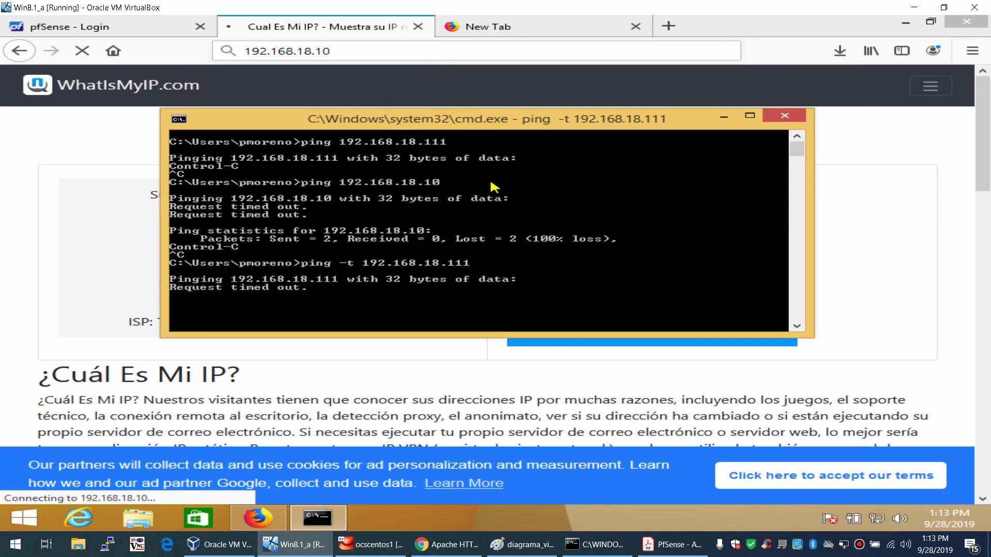
{"action": "left_click", "coordinate": [705, 126]}
- In pfSense's Firewall Rules, add a new IPsec rule with protocol ICMP
{"action": "left_click", "coordinate": [721, 118]}
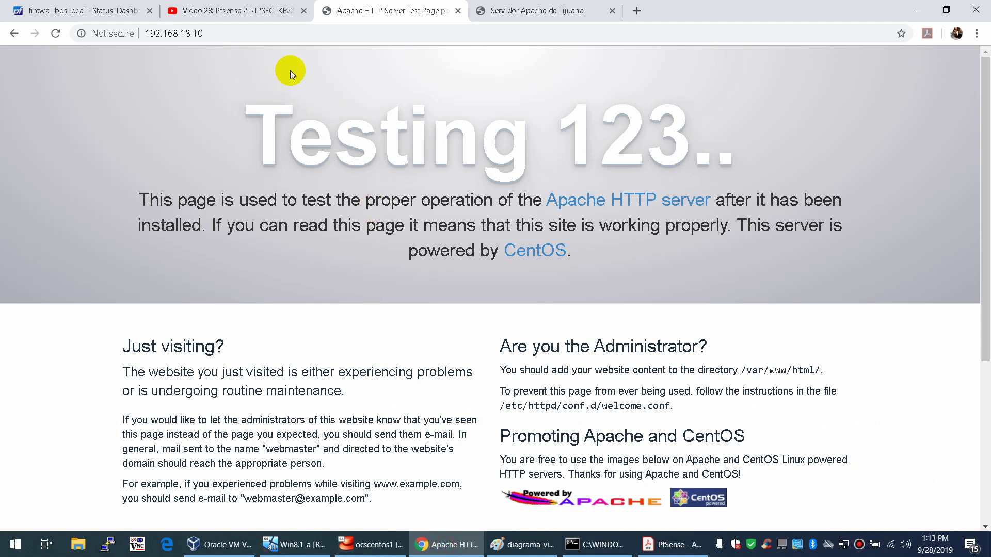
{"action": "left_click", "coordinate": [123, 12]}
{"action": "left_click", "coordinate": [379, 63]}
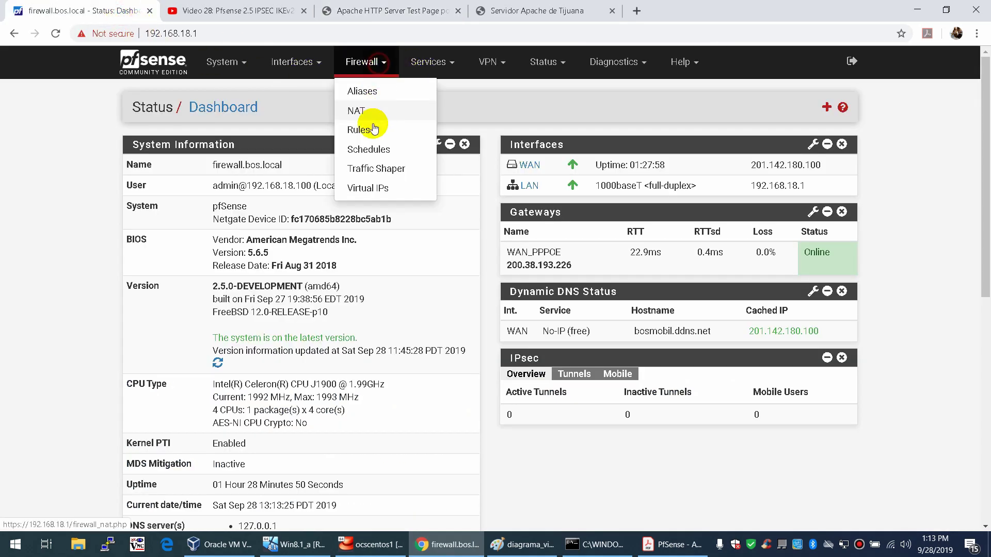
{"action": "left_click", "coordinate": [374, 127]}
{"action": "left_click", "coordinate": [305, 164]}
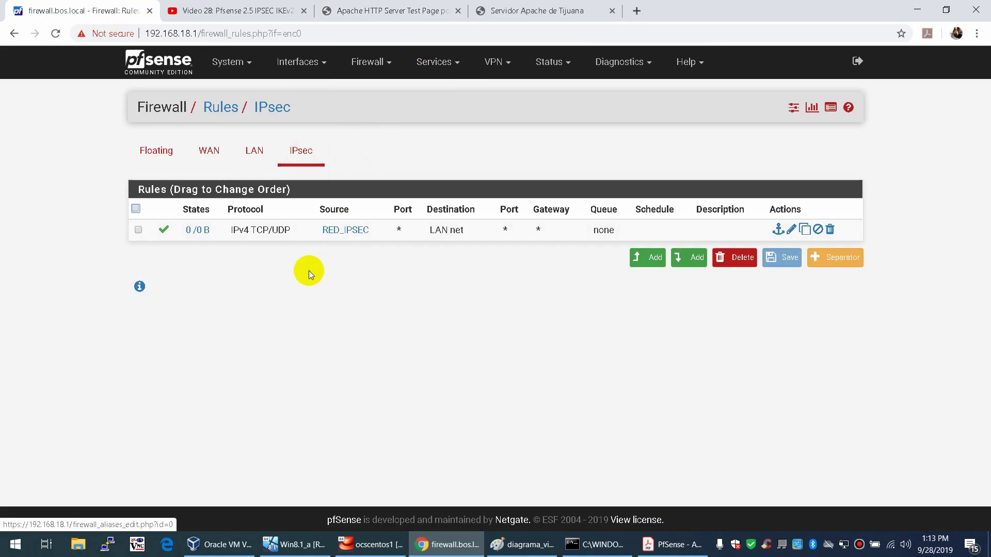
{"action": "left_click", "coordinate": [677, 260]}
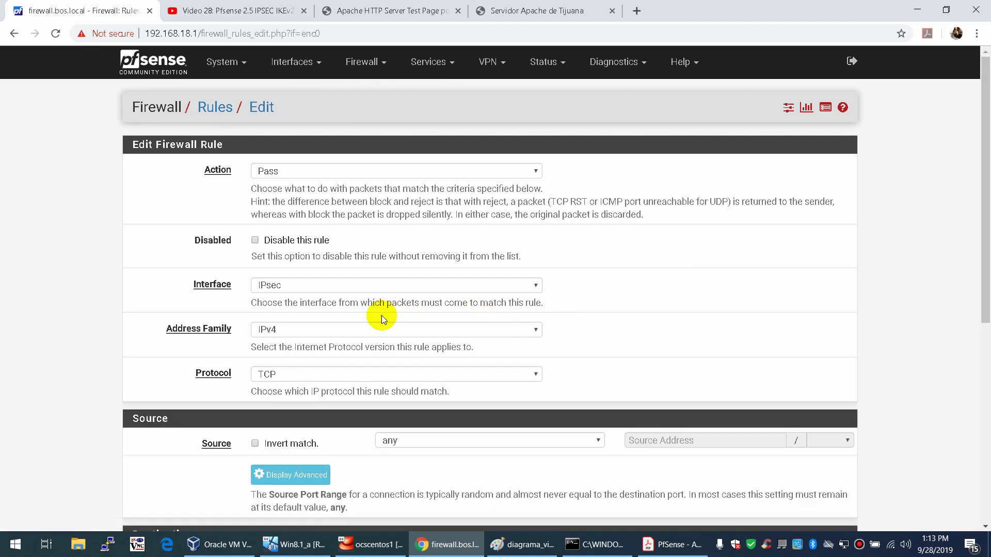
{"action": "left_click", "coordinate": [284, 374]}
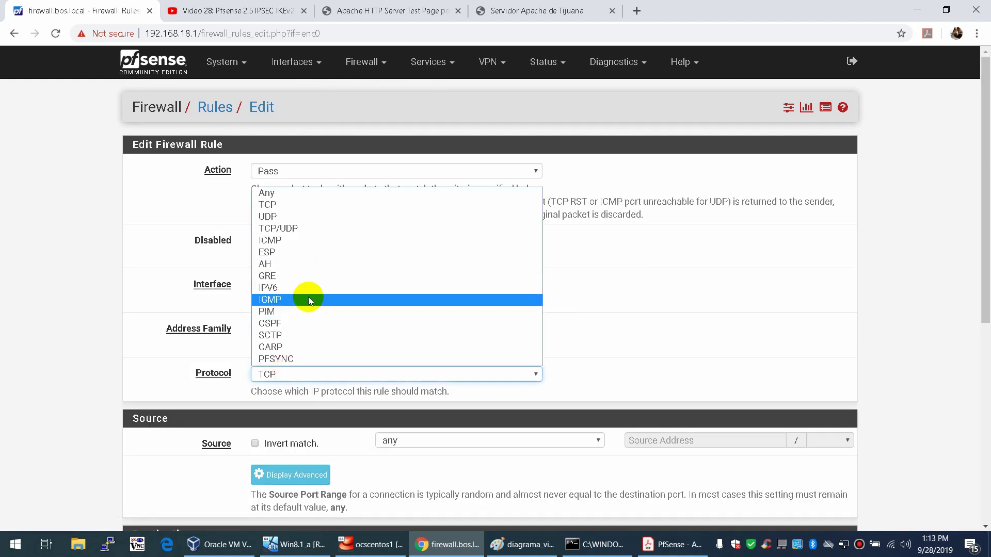
{"action": "left_click", "coordinate": [329, 241]}
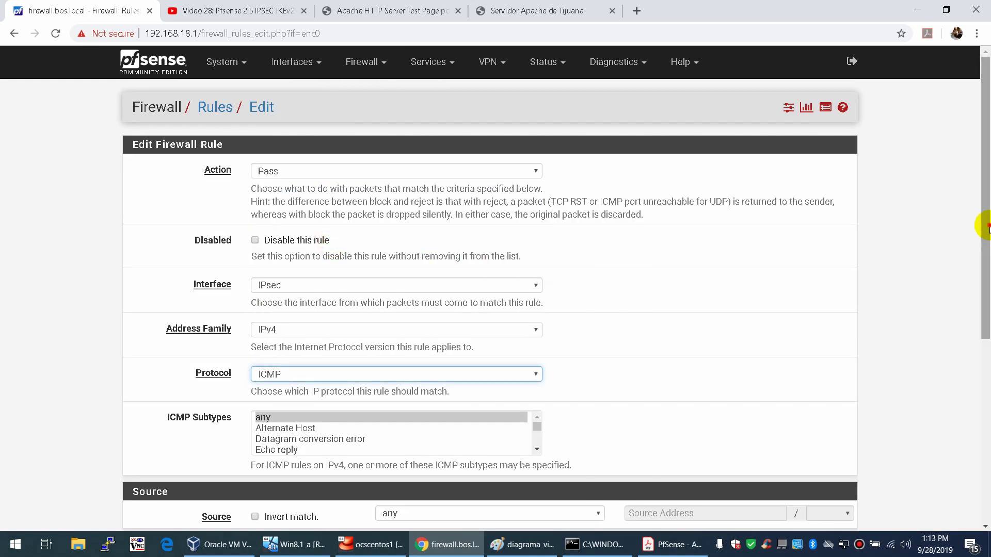
- Set the rule's source to single host RED_IPSEC and destination to LAN net
{"action": "scroll", "coordinate": [893, 243], "scroll_direction": "down", "scroll_amount": 3}
{"action": "scroll", "coordinate": [639, 320], "scroll_direction": "up", "scroll_amount": 3}
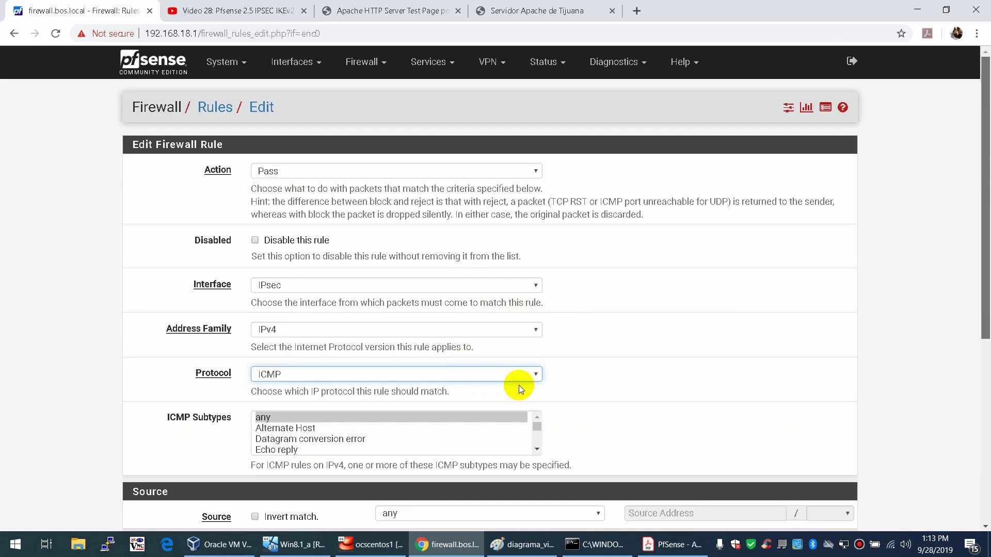
{"action": "scroll", "coordinate": [519, 385], "scroll_direction": "down", "scroll_amount": 4}
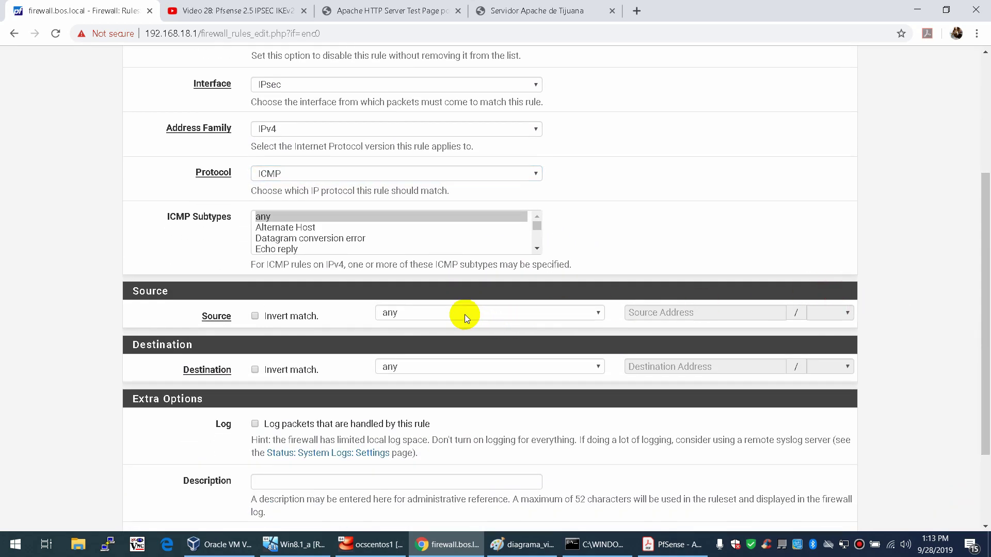
{"action": "left_click", "coordinate": [466, 317]}
{"action": "left_click", "coordinate": [470, 334]}
{"action": "left_click", "coordinate": [646, 314]}
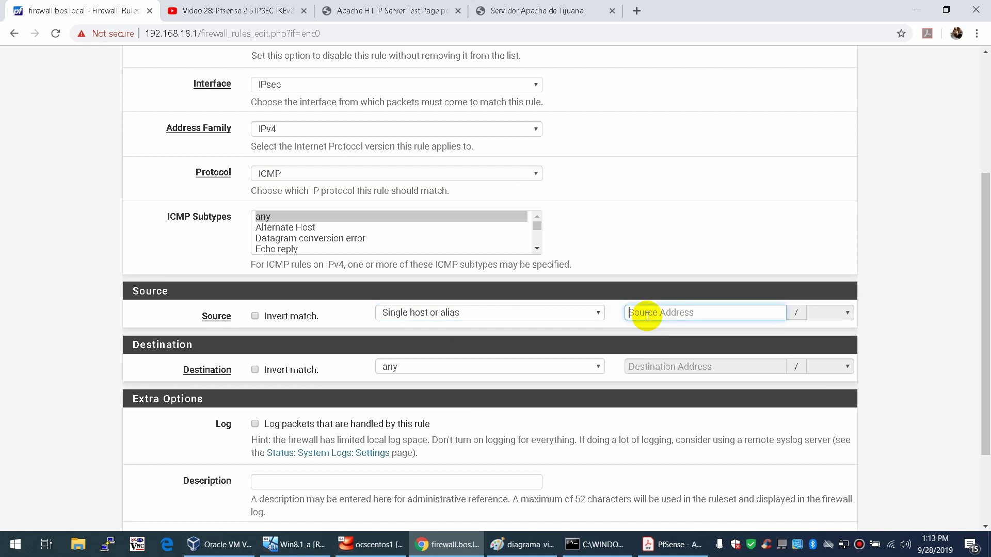
{"action": "type", "text": "red"}
{"action": "left_click", "coordinate": [657, 331]}
{"action": "left_click", "coordinate": [405, 366]}
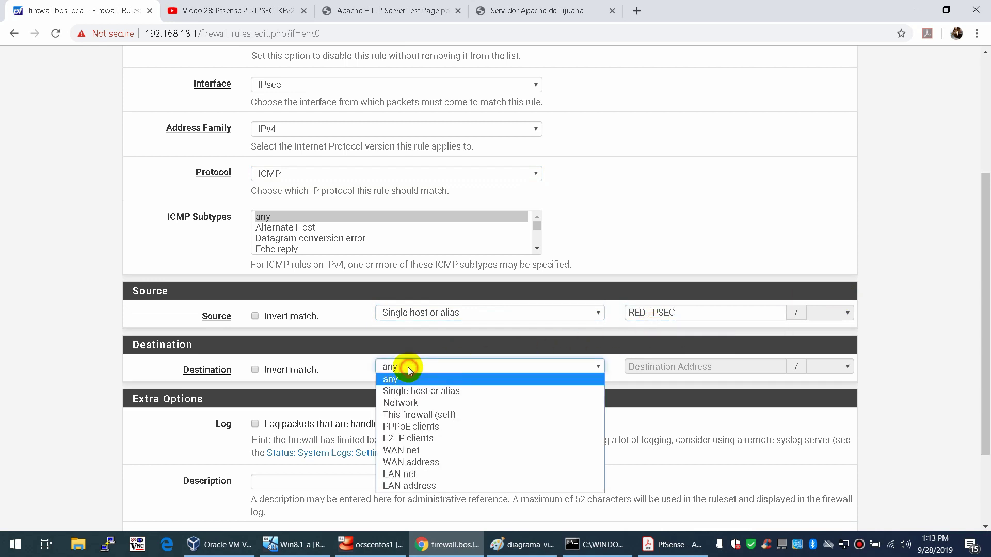
{"action": "left_click", "coordinate": [424, 473]}
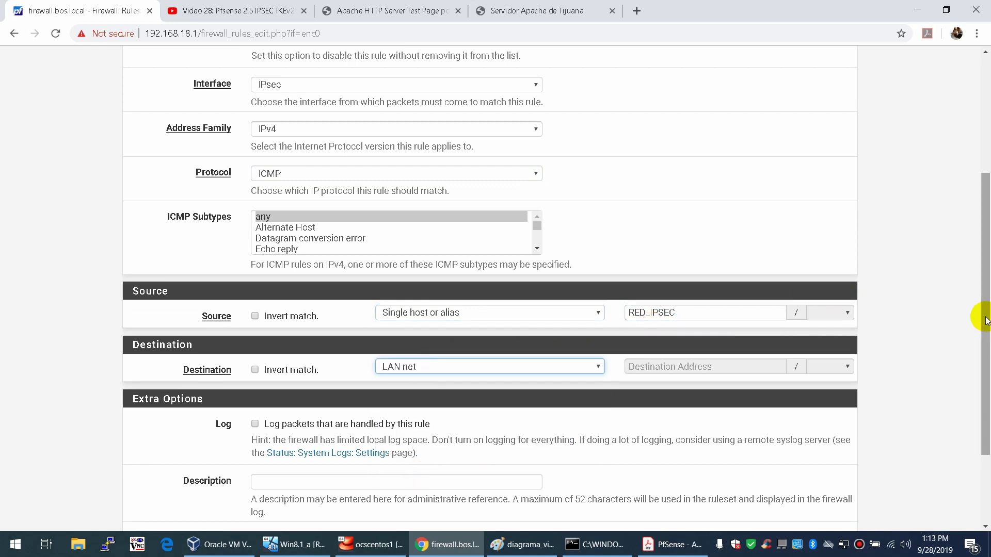
- Save and apply the new ICMP rule, then return to the dashboard
{"action": "left_click_drag", "start_coordinate": [986, 311], "coordinate": [986, 387]}
{"action": "left_click", "coordinate": [279, 464]}
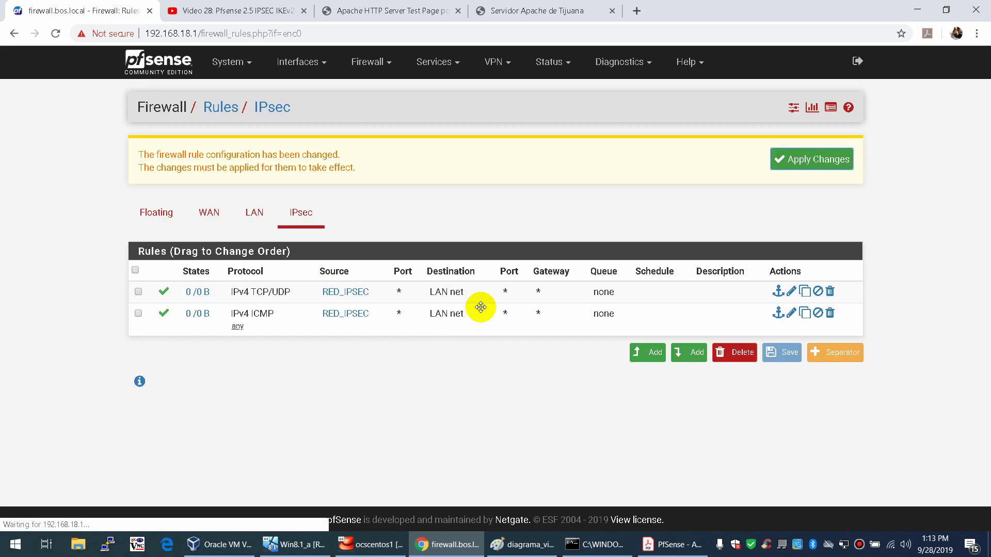
{"action": "left_click", "coordinate": [798, 161]}
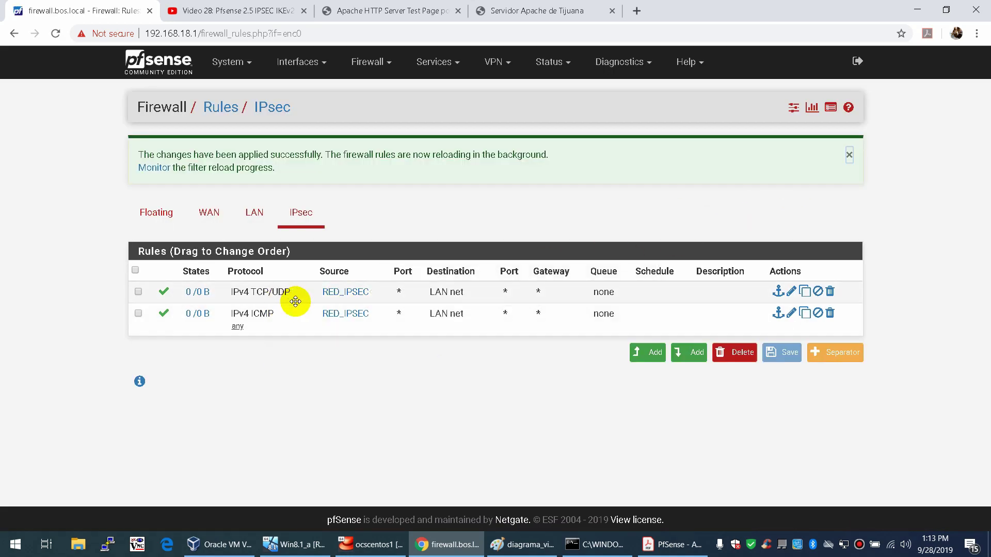
{"action": "mouse_move", "coordinate": [348, 295]}
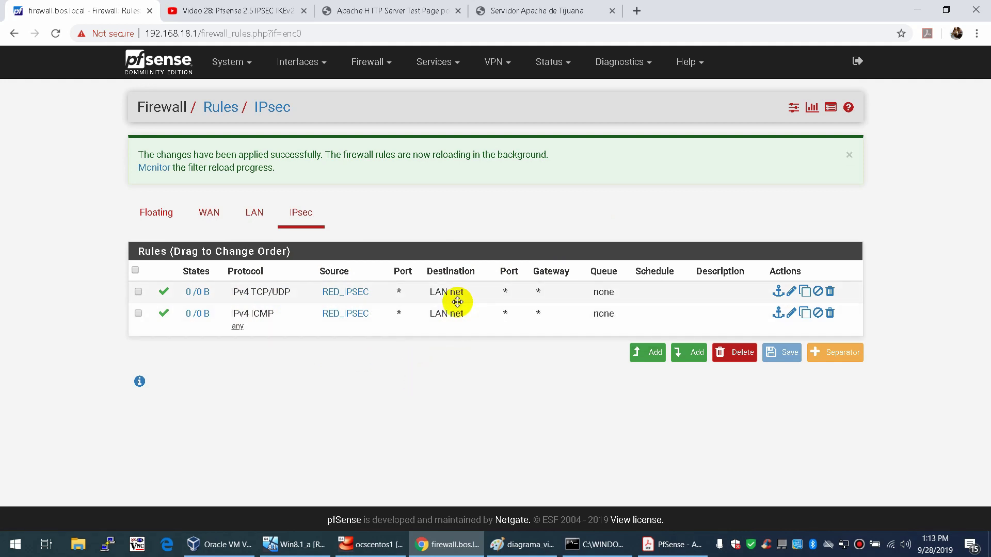
{"action": "left_click", "coordinate": [174, 76]}
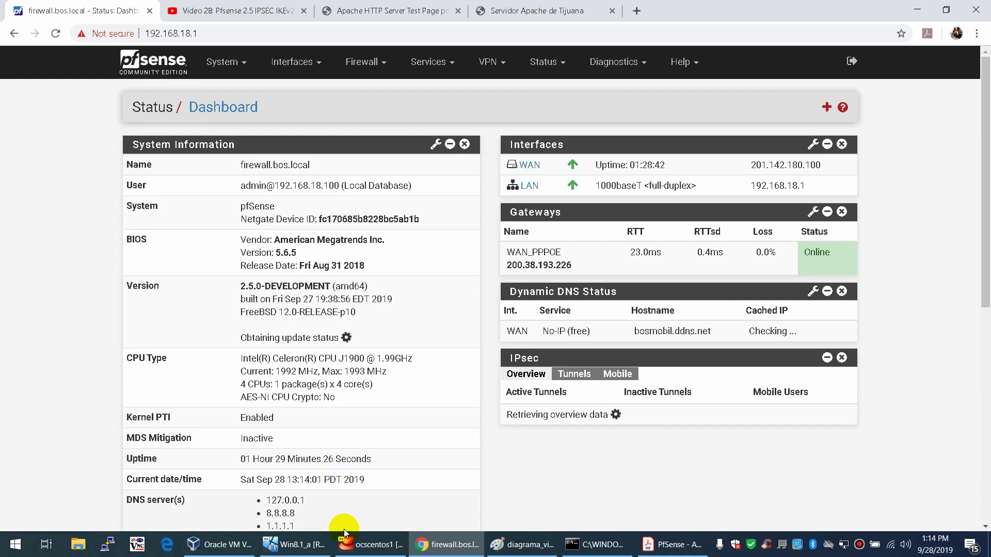
{"action": "left_click", "coordinate": [305, 550]}
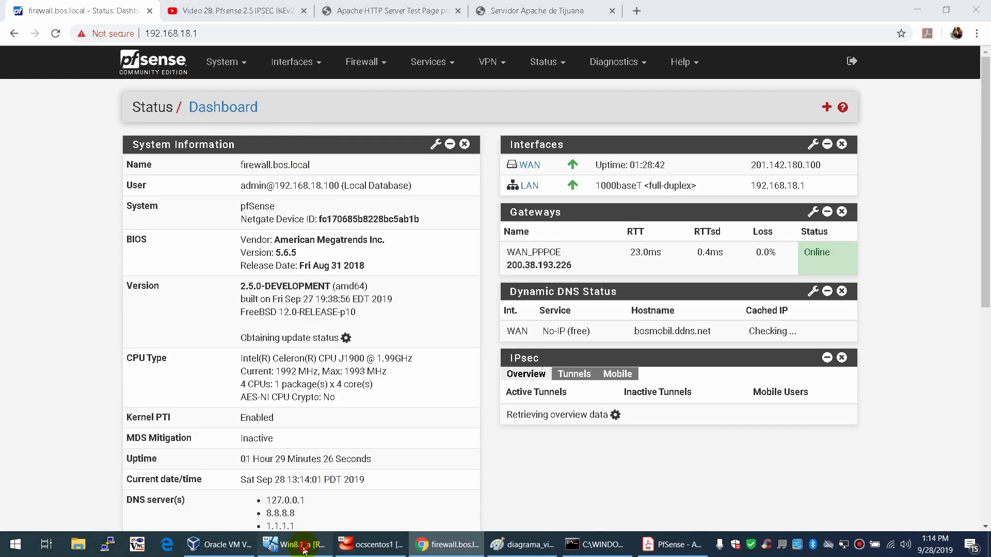
- Sign in to pfSense in the VM and compare its bosmobil.ddns.net DDNS entry with the host dashboard
{"action": "left_click", "coordinate": [90, 27]}
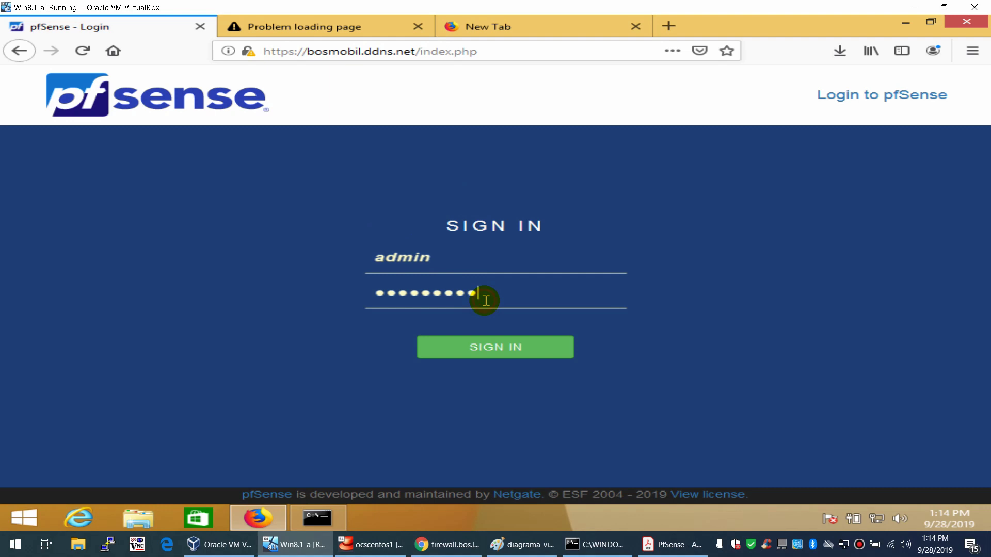
{"action": "key", "text": "Return"}
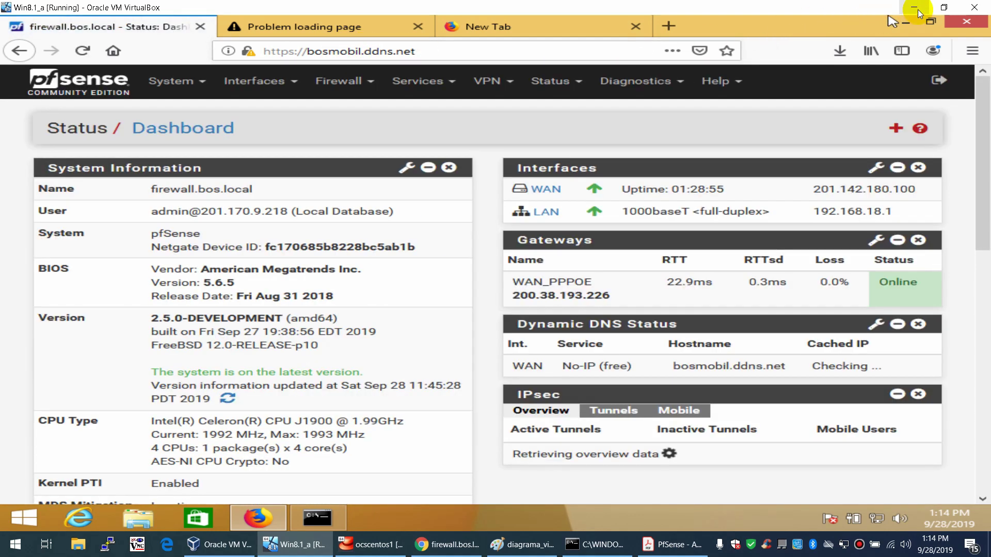
{"action": "left_click", "coordinate": [915, 8]}
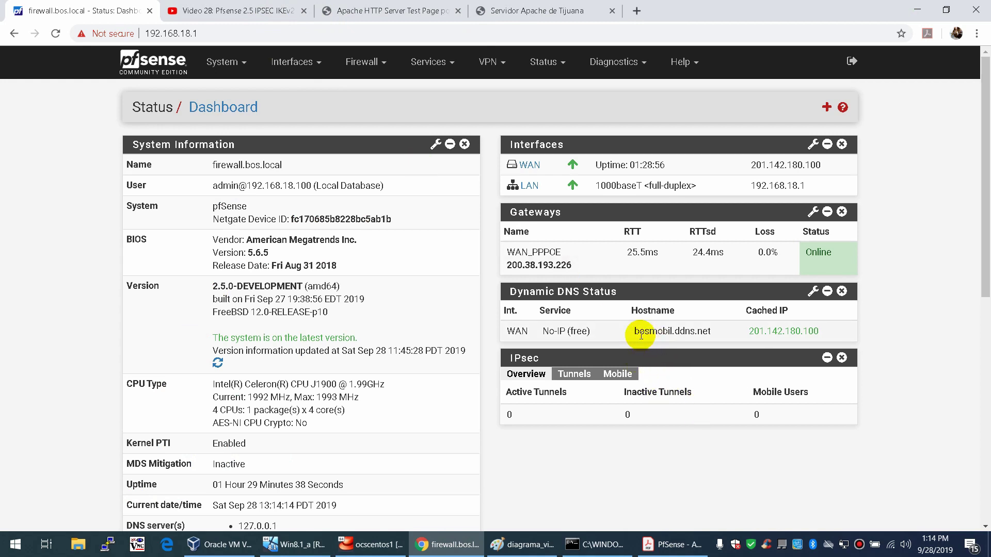
{"action": "left_click_drag", "start_coordinate": [639, 331], "coordinate": [709, 331]}
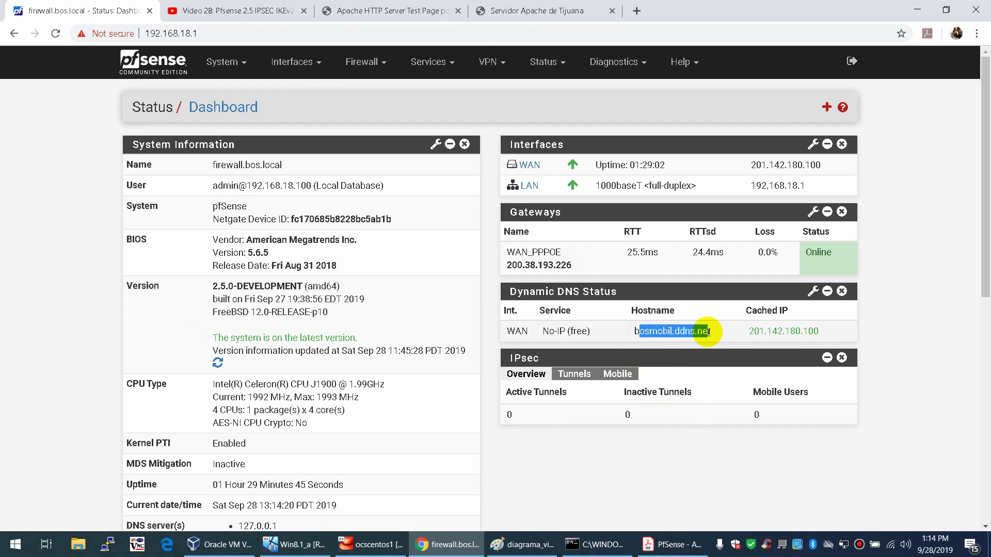
{"action": "left_click", "coordinate": [294, 544]}
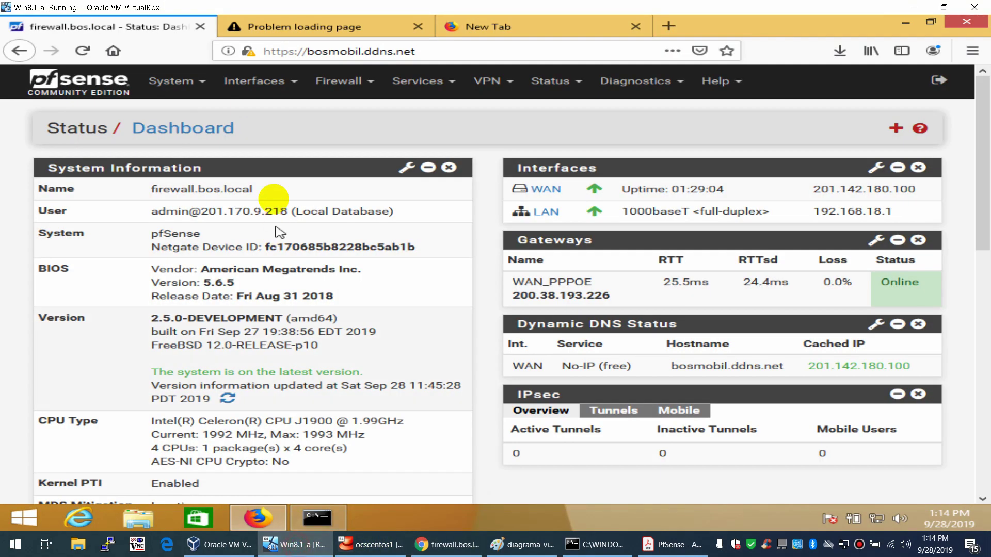
{"action": "left_click", "coordinate": [167, 85]}
- Export the CA_BOS certificate authority as CA_BOS(1).crt and open its Downloads folder
{"action": "left_click", "coordinate": [178, 134]}
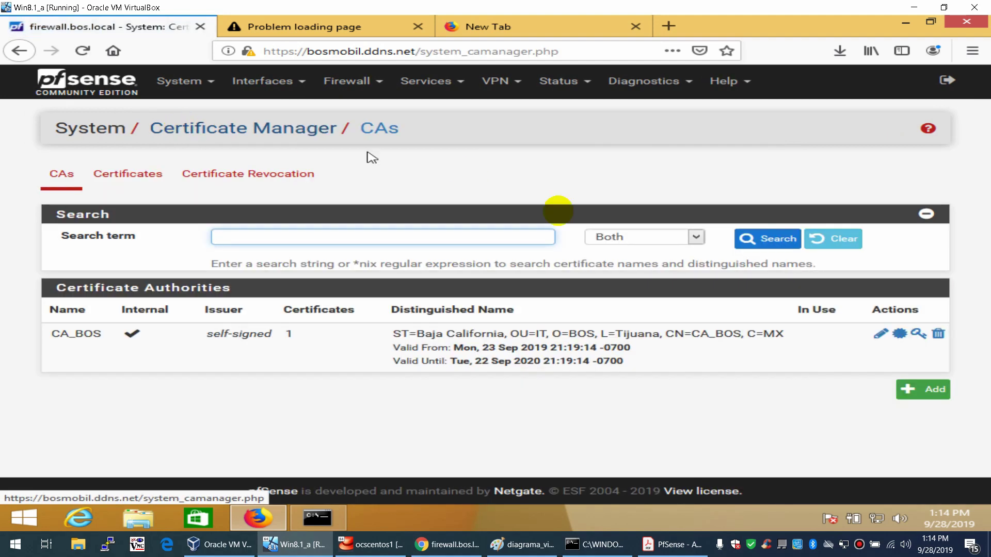
{"action": "left_click", "coordinate": [904, 333]}
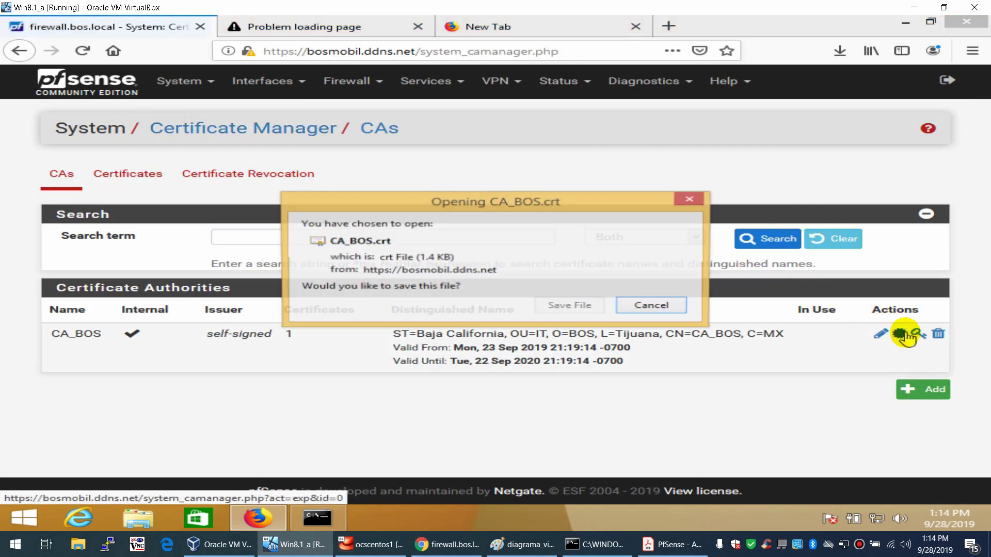
{"action": "left_click", "coordinate": [581, 308]}
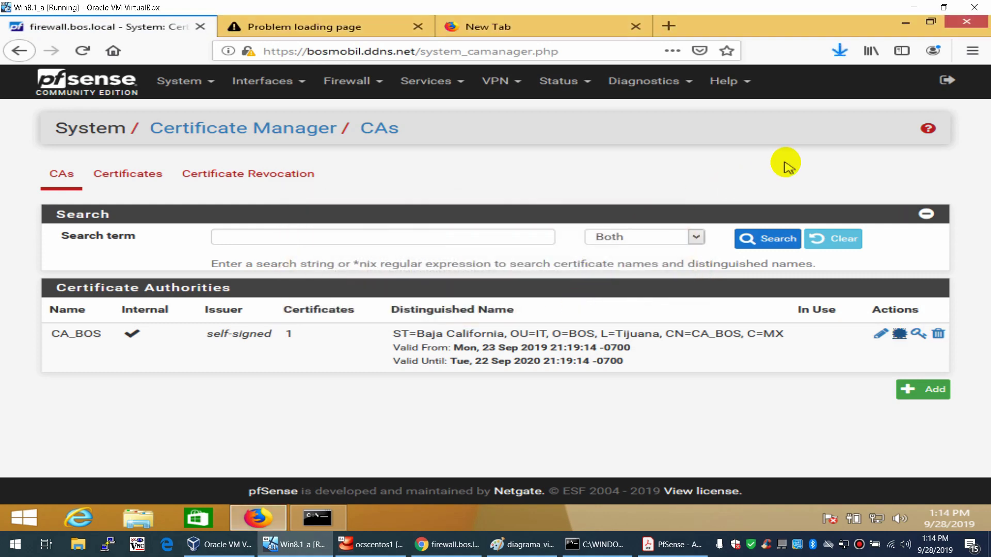
{"action": "left_click", "coordinate": [845, 58]}
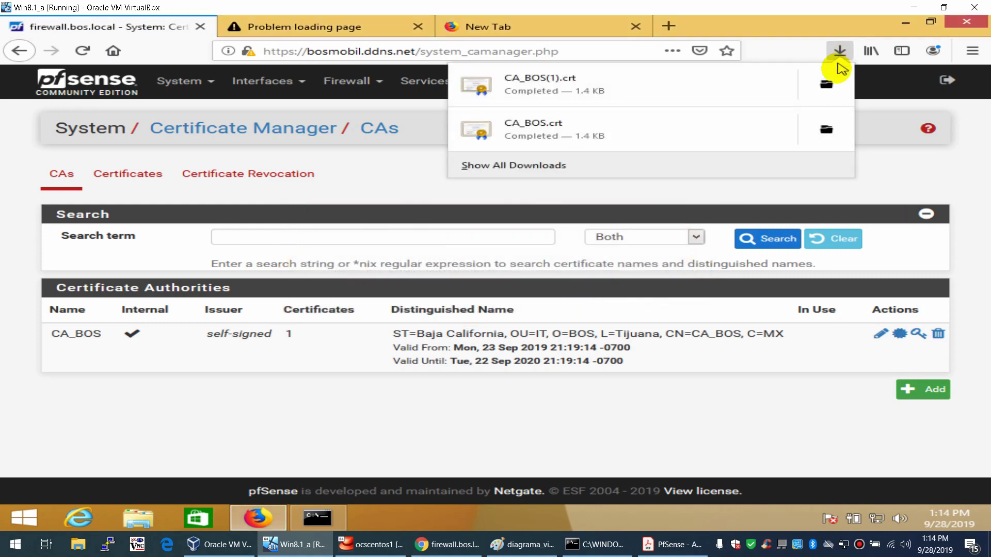
{"action": "left_click", "coordinate": [827, 78]}
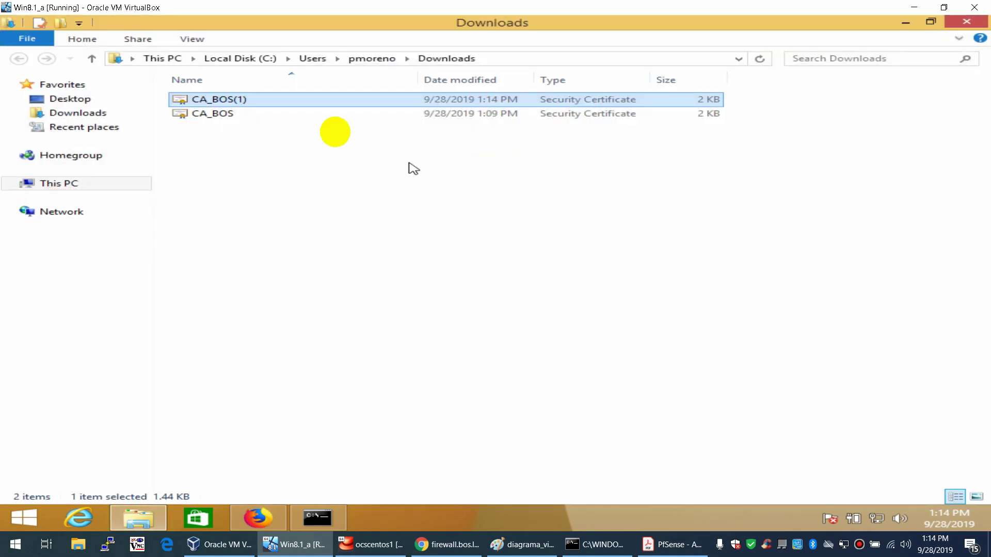
{"action": "right_click", "coordinate": [232, 100]}
- Start installing CA_BOS(1) for the Local Machine, approving the administrator prompt
{"action": "left_click", "coordinate": [272, 121]}
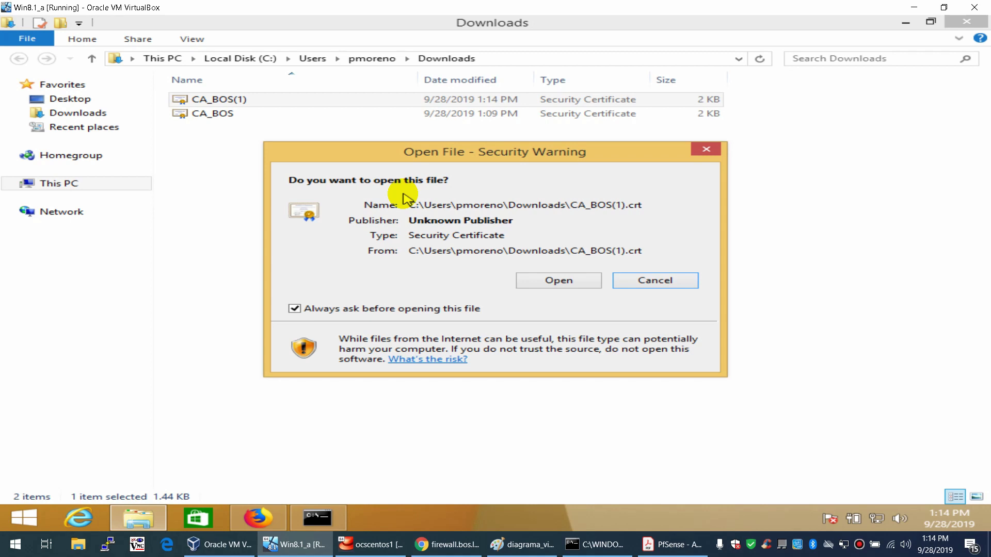
{"action": "left_click", "coordinate": [558, 280]}
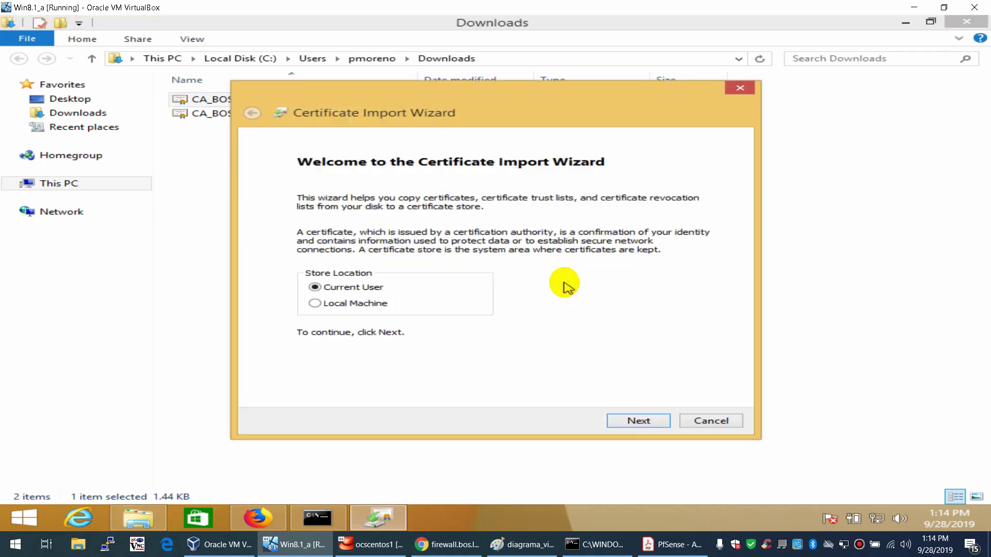
{"action": "left_click", "coordinate": [360, 305]}
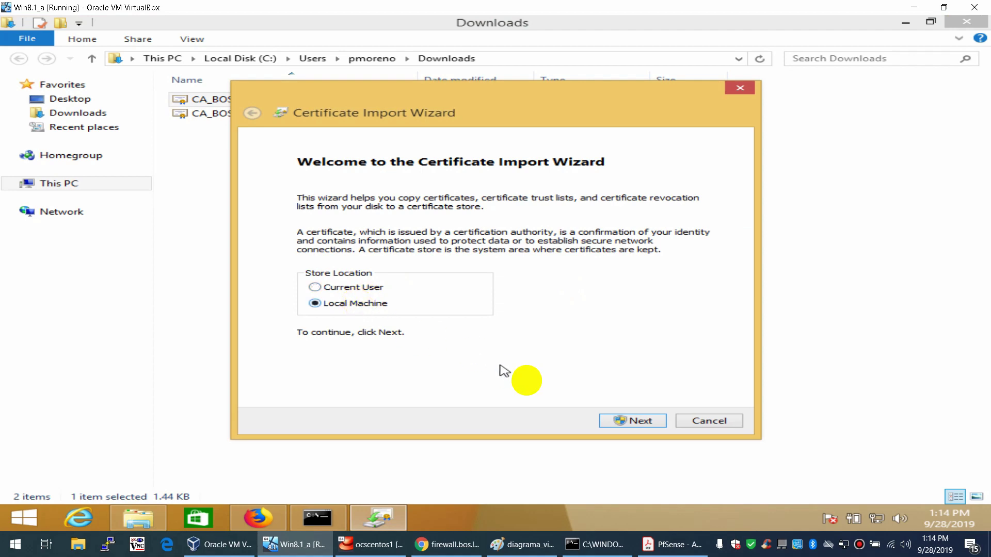
{"action": "left_click", "coordinate": [622, 419]}
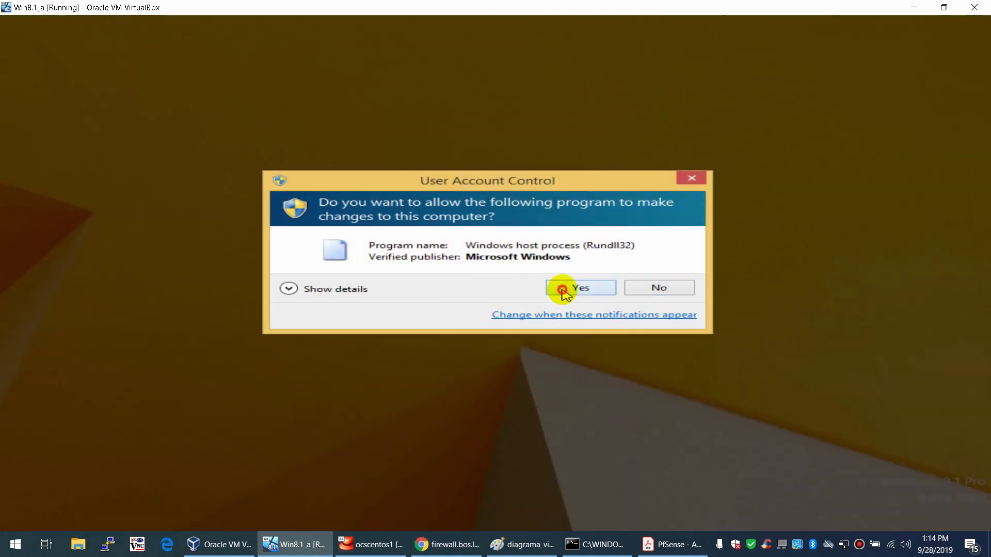
{"action": "left_click", "coordinate": [565, 288]}
- Place the certificate in Trusted Root Certification Authorities and finish the import
{"action": "left_click", "coordinate": [412, 250]}
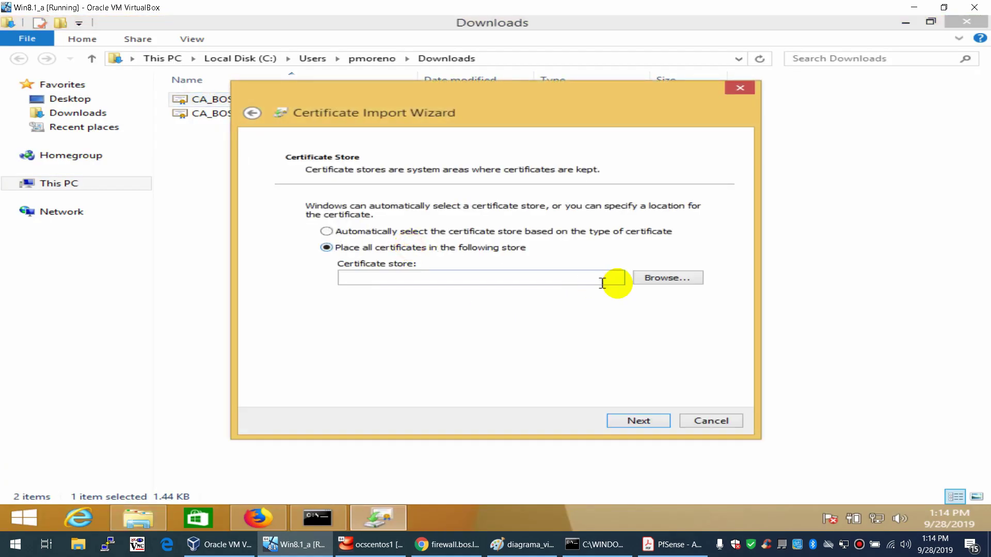
{"action": "left_click", "coordinate": [668, 278]}
{"action": "left_click", "coordinate": [349, 173]}
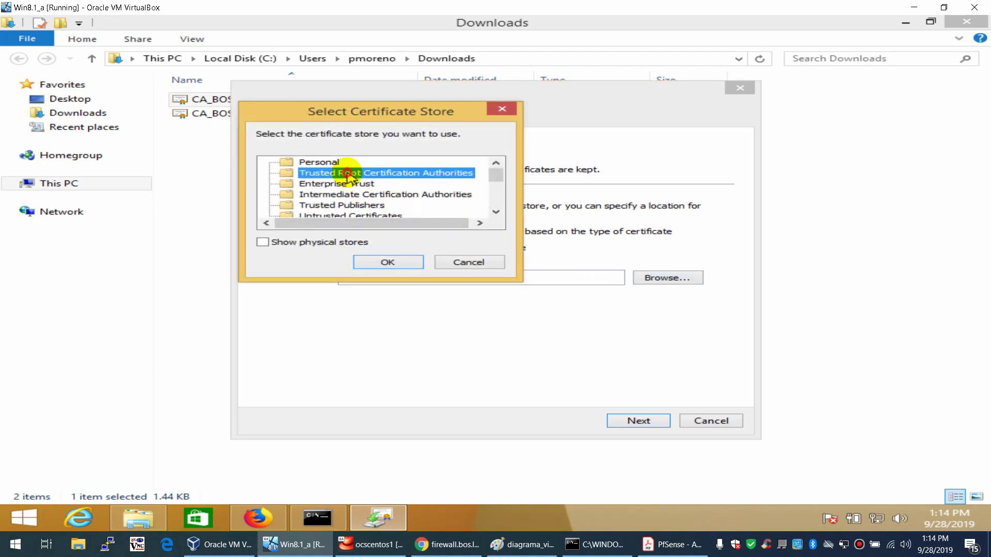
{"action": "left_click", "coordinate": [381, 262]}
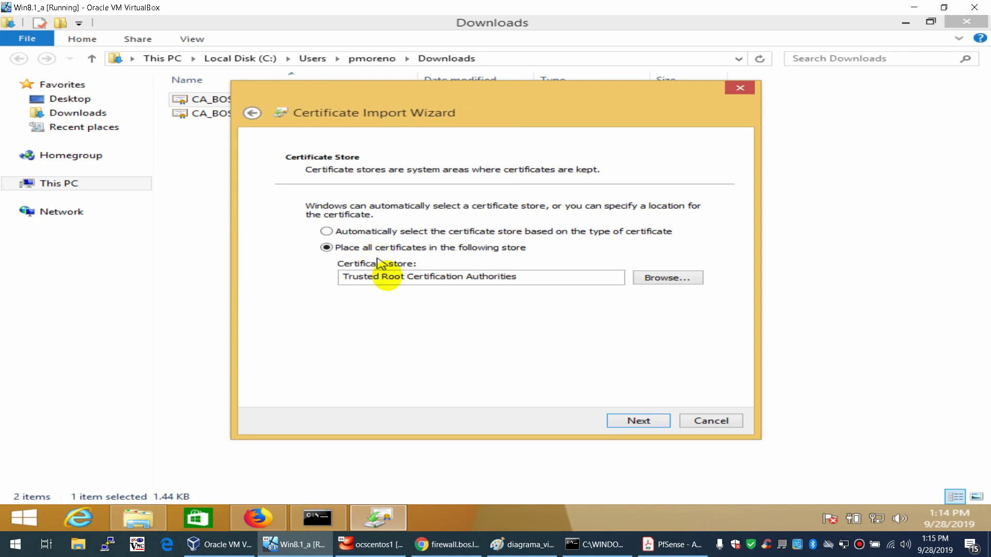
{"action": "left_click", "coordinate": [639, 420]}
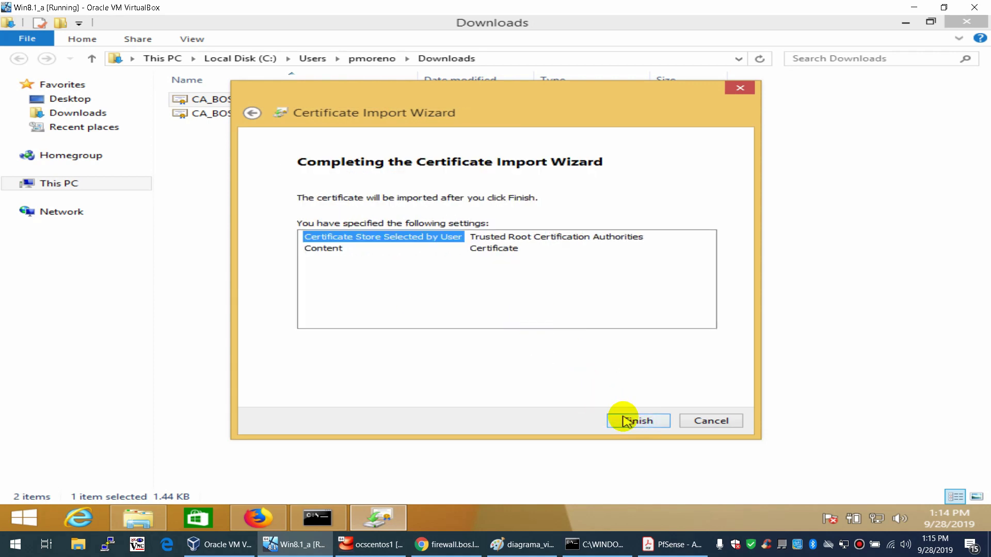
{"action": "left_click", "coordinate": [626, 419]}
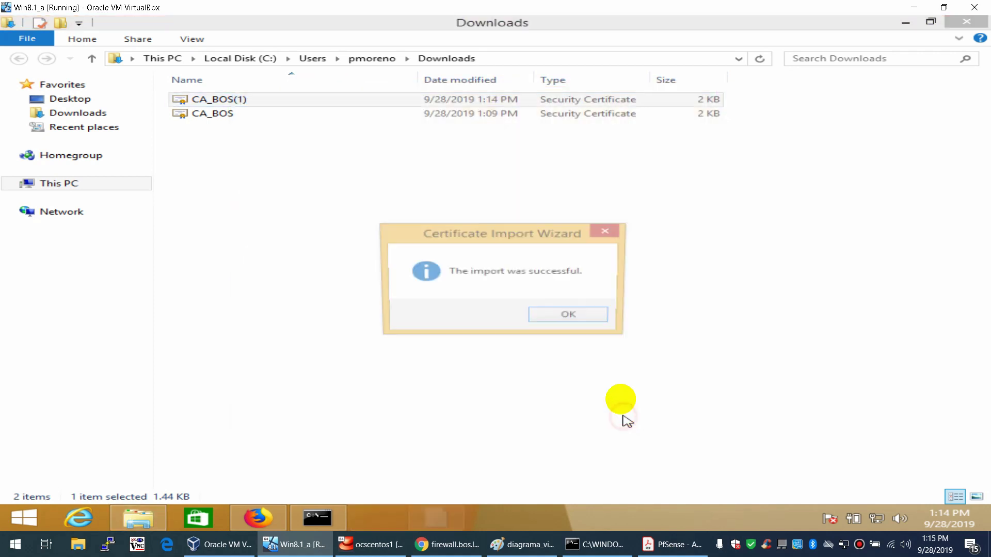
{"action": "left_click", "coordinate": [571, 317]}
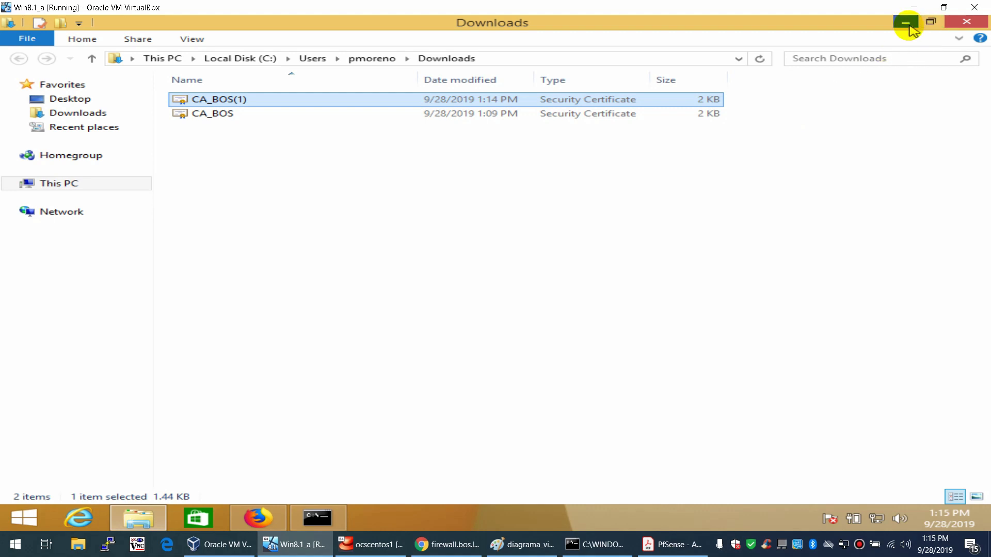
{"action": "left_click", "coordinate": [906, 22]}
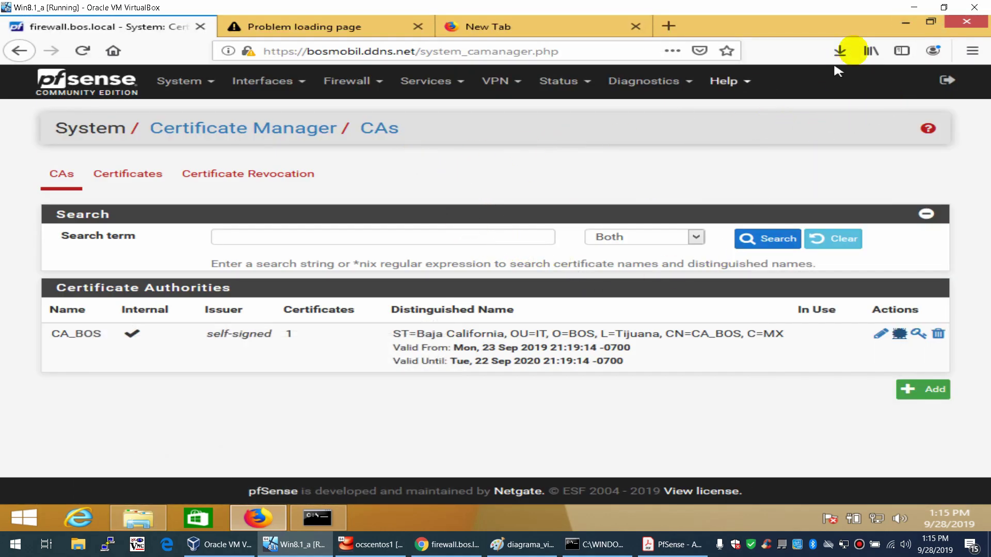
- Open Windows network settings and start adding a new VPN connection
{"action": "left_click", "coordinate": [906, 22]}
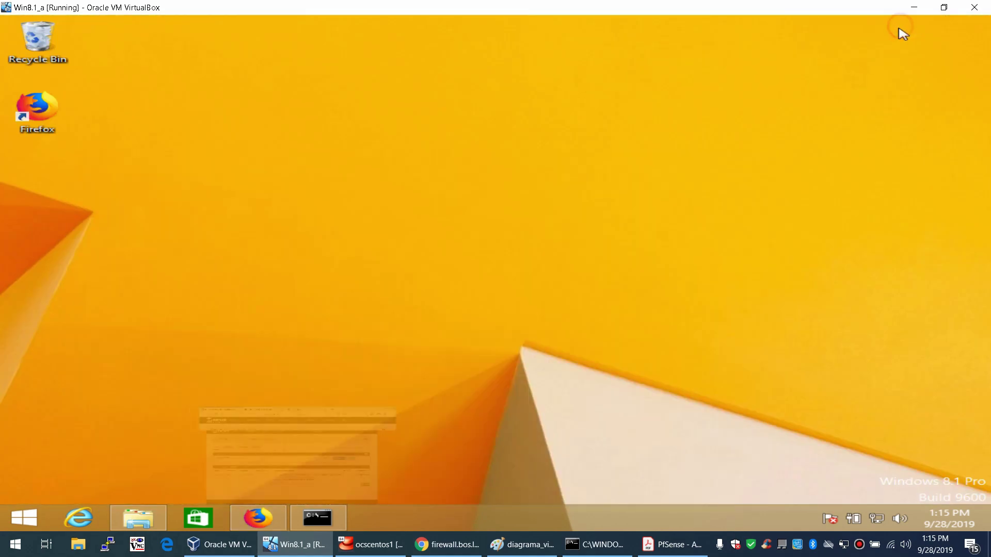
{"action": "right_click", "coordinate": [877, 518]}
{"action": "left_click", "coordinate": [876, 473]}
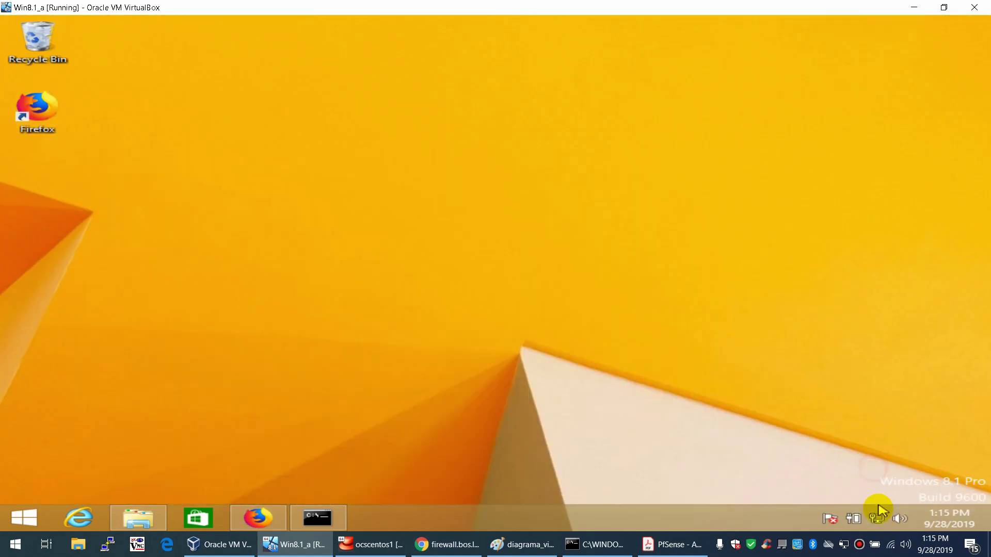
{"action": "left_click", "coordinate": [878, 518]}
{"action": "left_click", "coordinate": [795, 94]}
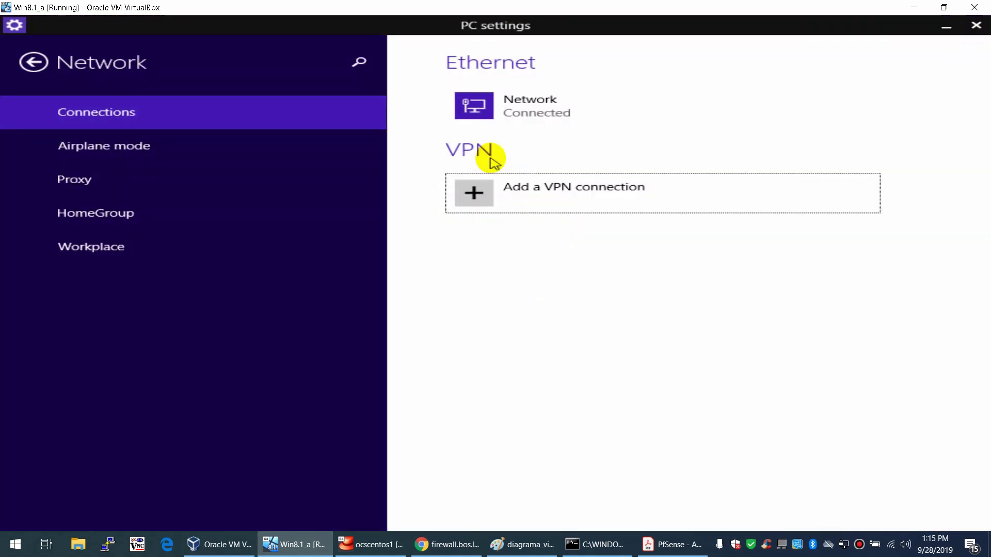
{"action": "left_click", "coordinate": [521, 194]}
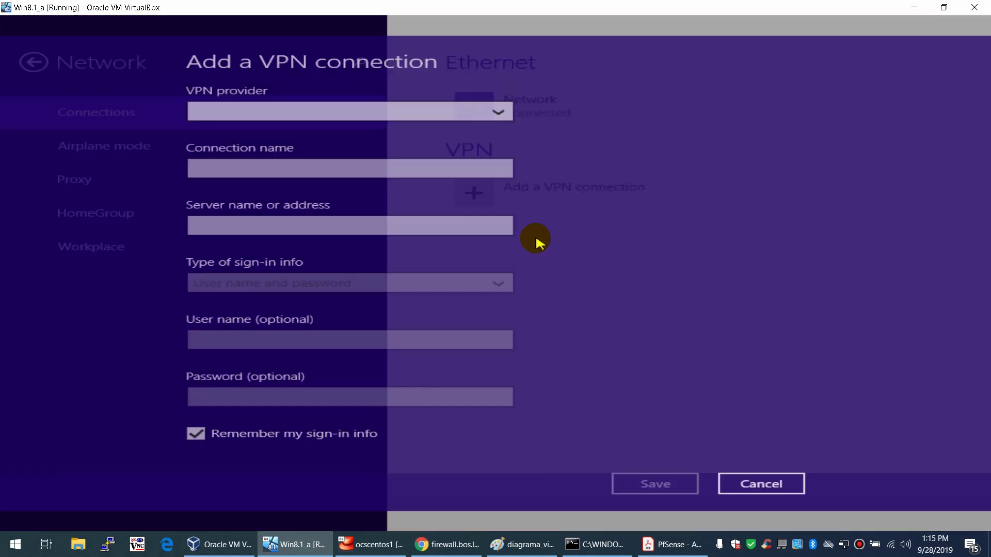
- Choose Microsoft as provider, name it BOS_VPN, with server bosmobil.ddns.net
{"action": "left_click", "coordinate": [361, 110]}
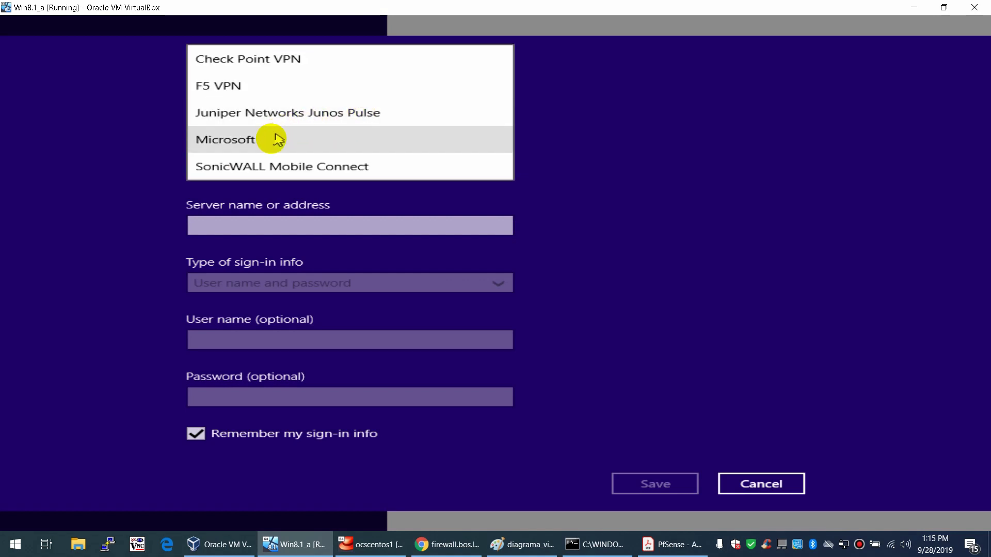
{"action": "left_click", "coordinate": [270, 139]}
{"action": "left_click", "coordinate": [268, 168]}
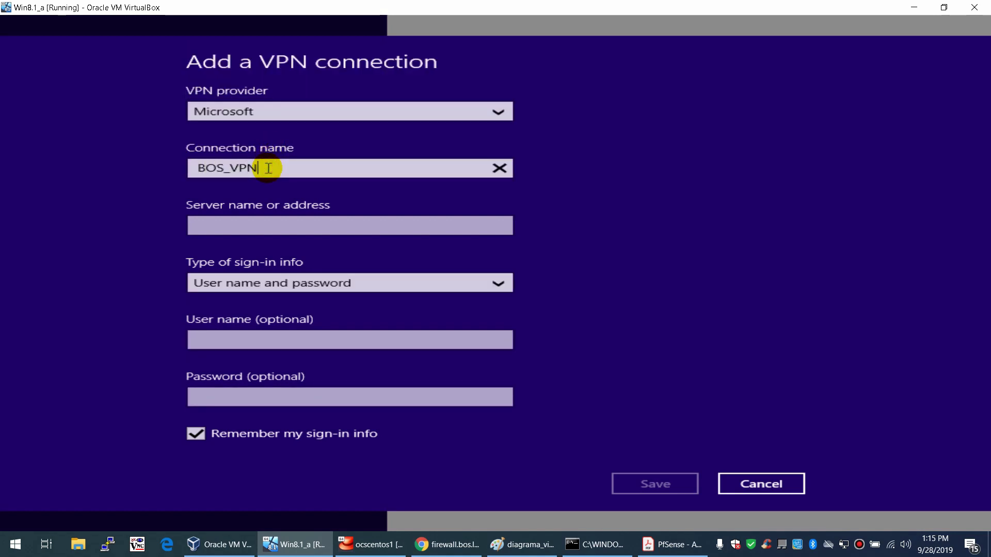
{"action": "key", "text": "Tab"}
{"action": "type", "text": "b"}
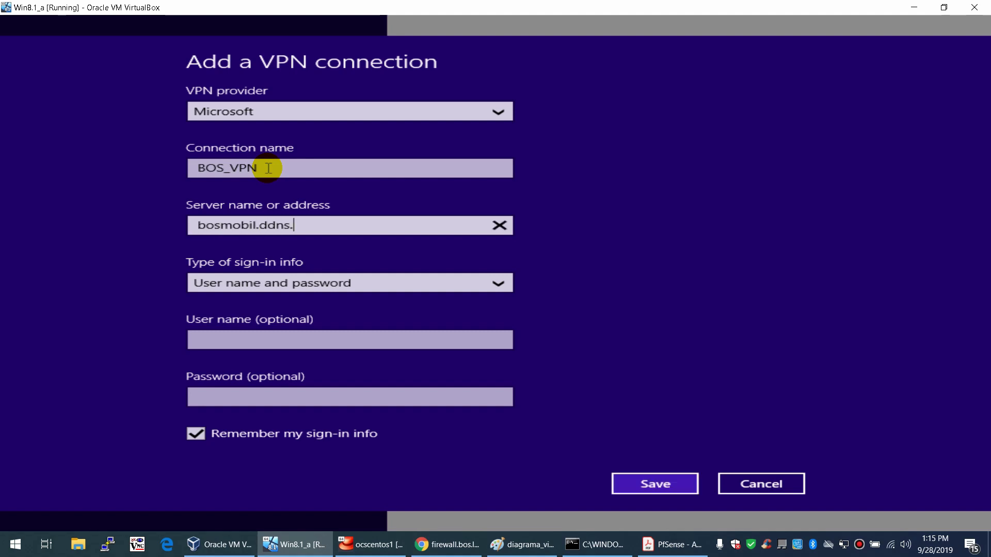
{"action": "left_click", "coordinate": [447, 544]}
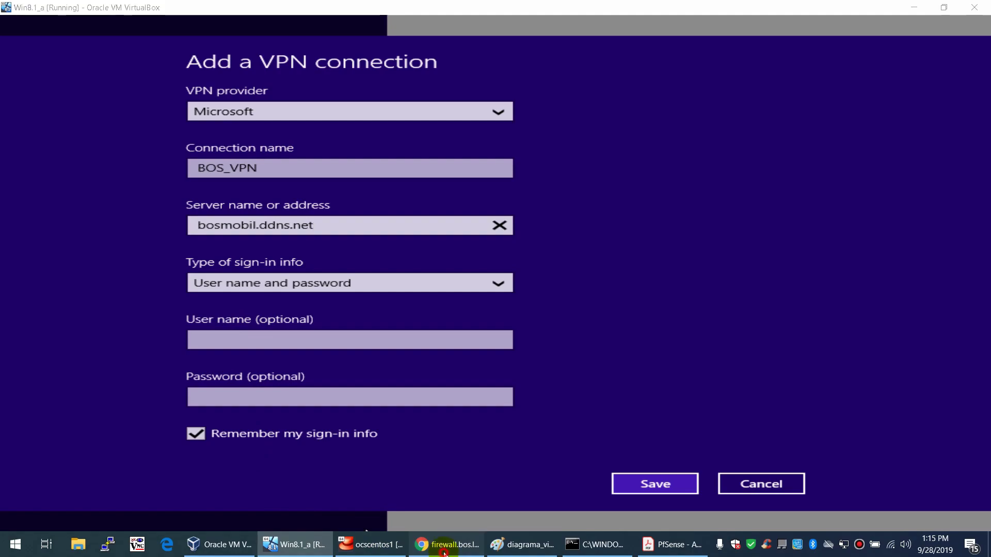
{"action": "left_click", "coordinate": [682, 333]}
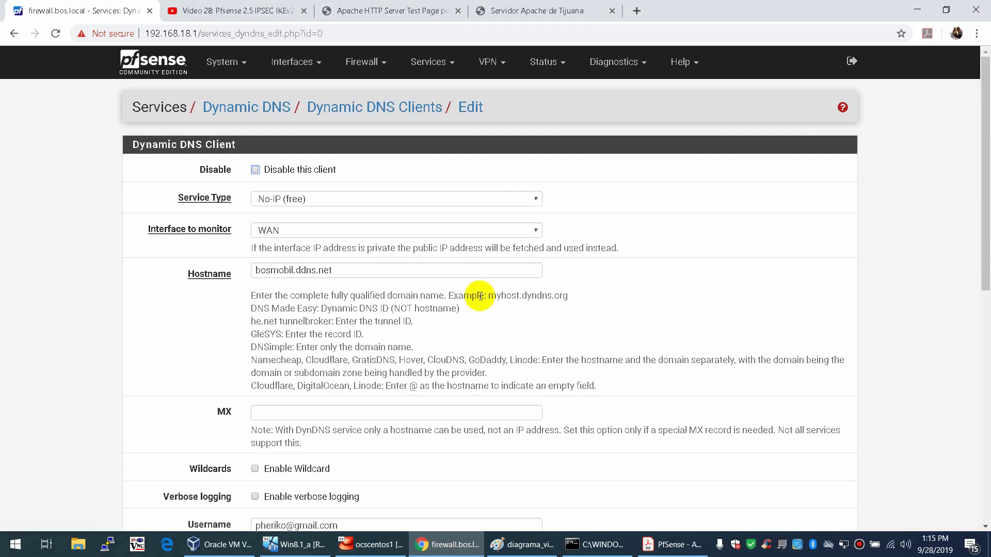
{"action": "left_click", "coordinate": [156, 70]}
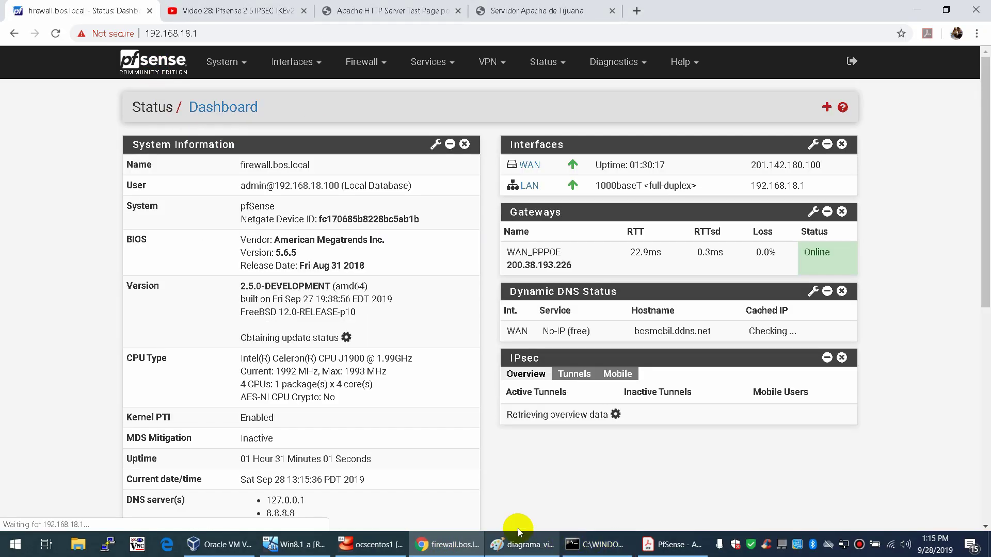
{"action": "left_click", "coordinate": [294, 545]}
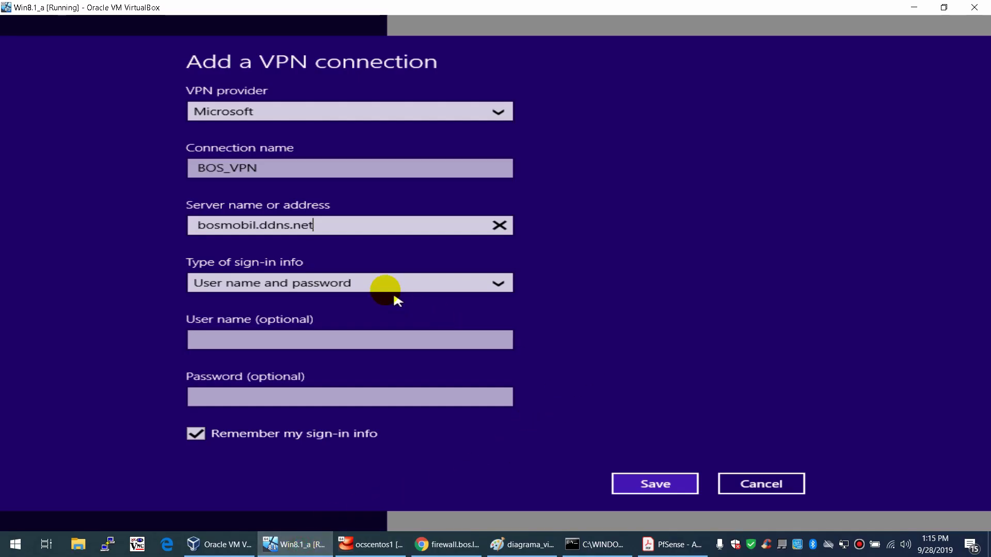
- Use user name and password sign-in, turn off Remember my sign-in info, and save
{"action": "left_click", "coordinate": [367, 283]}
{"action": "left_click", "coordinate": [324, 284]}
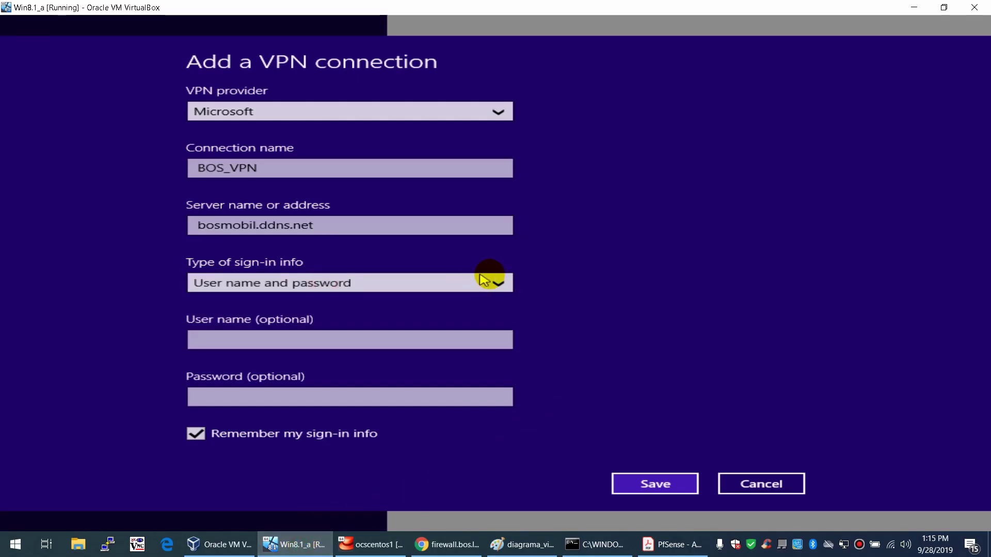
{"action": "left_click", "coordinate": [194, 435]}
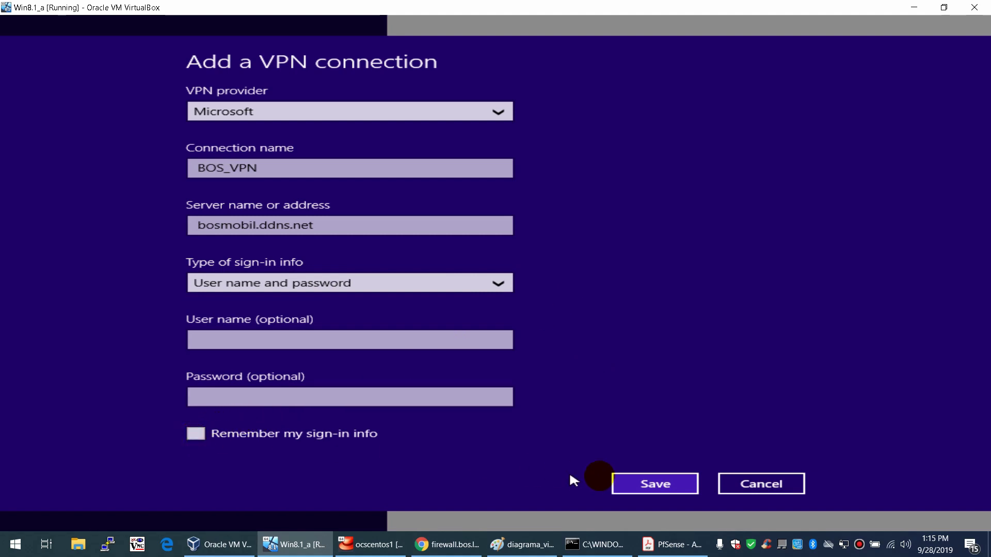
{"action": "left_click", "coordinate": [639, 483]}
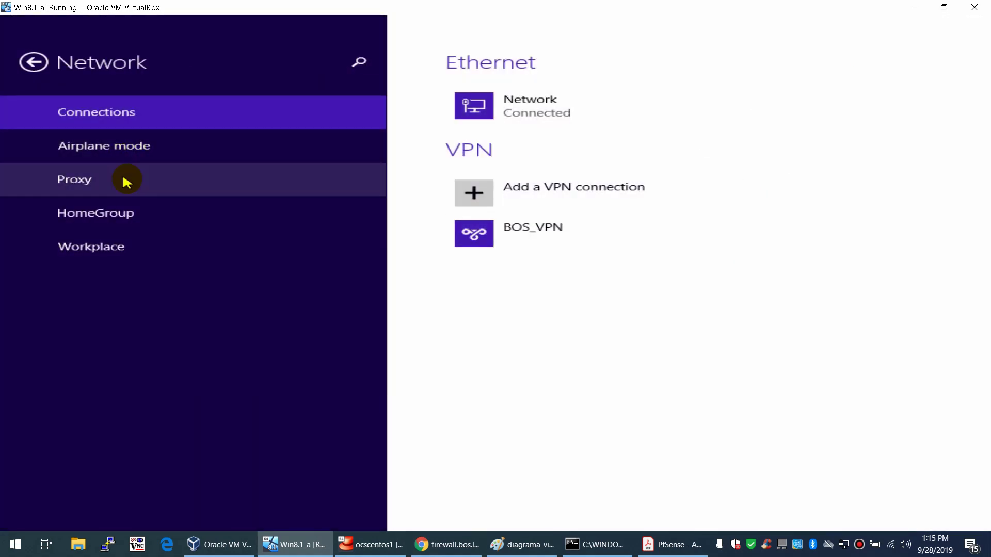
- Open BOS_VPN's properties from Network Connections in Control Panel
{"action": "left_click", "coordinate": [35, 63]}
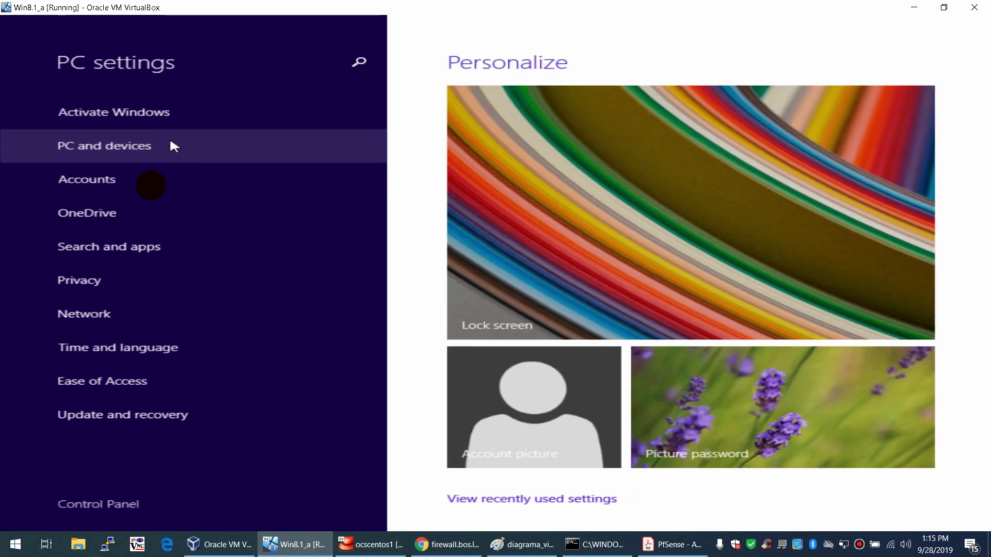
{"action": "left_click", "coordinate": [109, 503]}
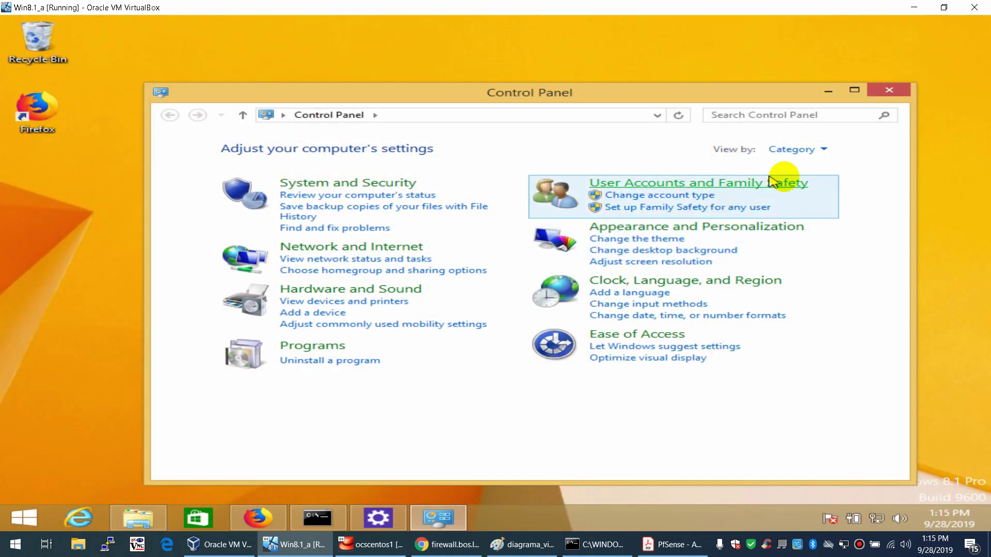
{"action": "left_click", "coordinate": [312, 249]}
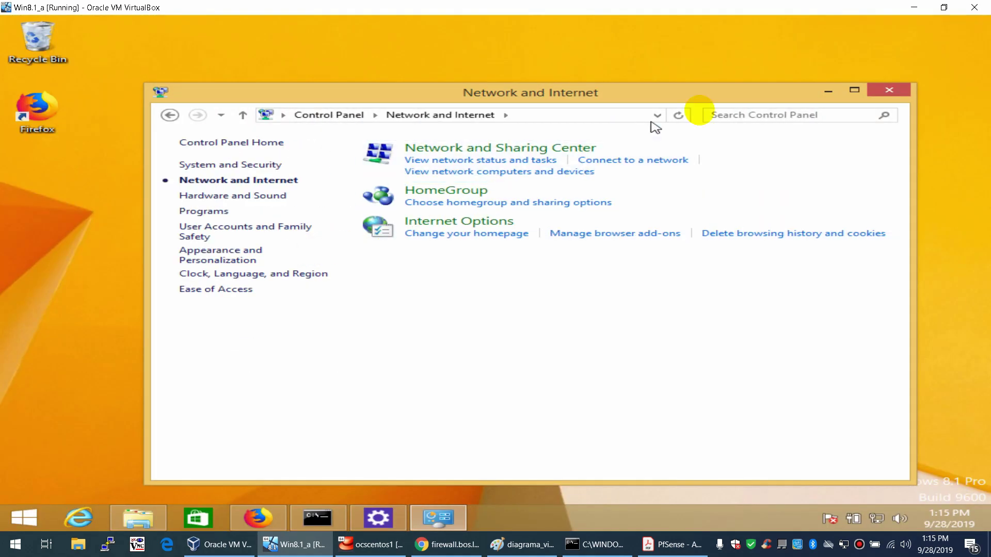
{"action": "double_click", "coordinate": [723, 92]}
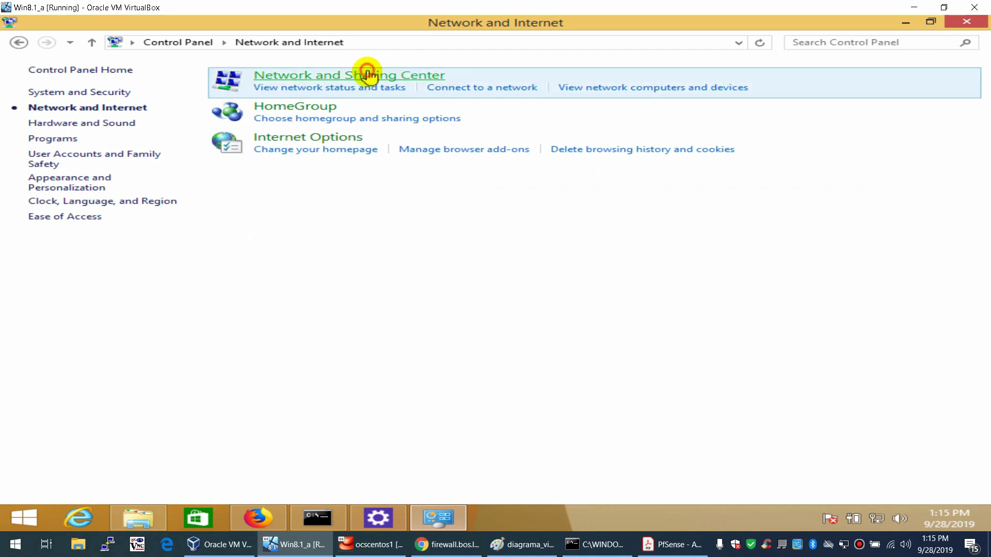
{"action": "left_click", "coordinate": [367, 74]}
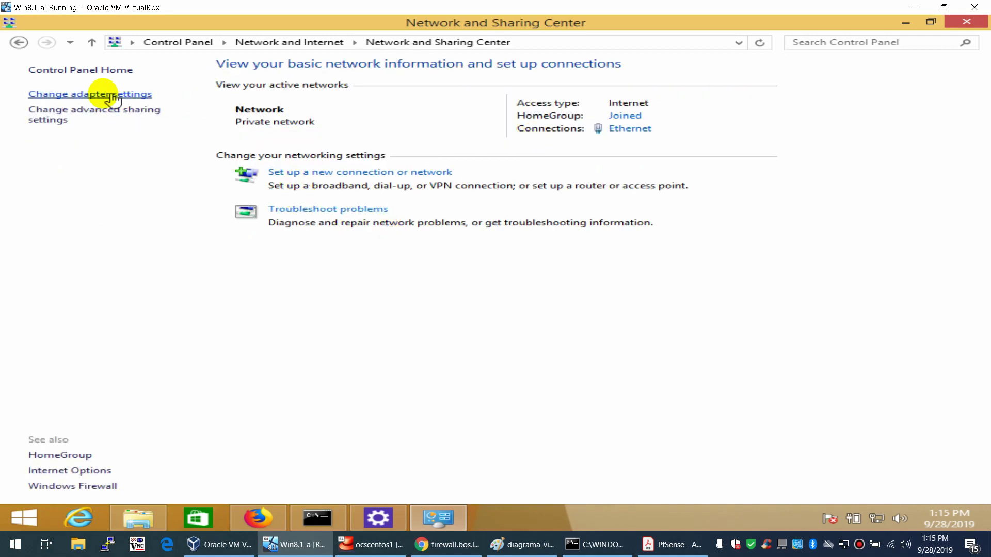
{"action": "left_click", "coordinate": [103, 94]}
{"action": "left_click", "coordinate": [290, 199]}
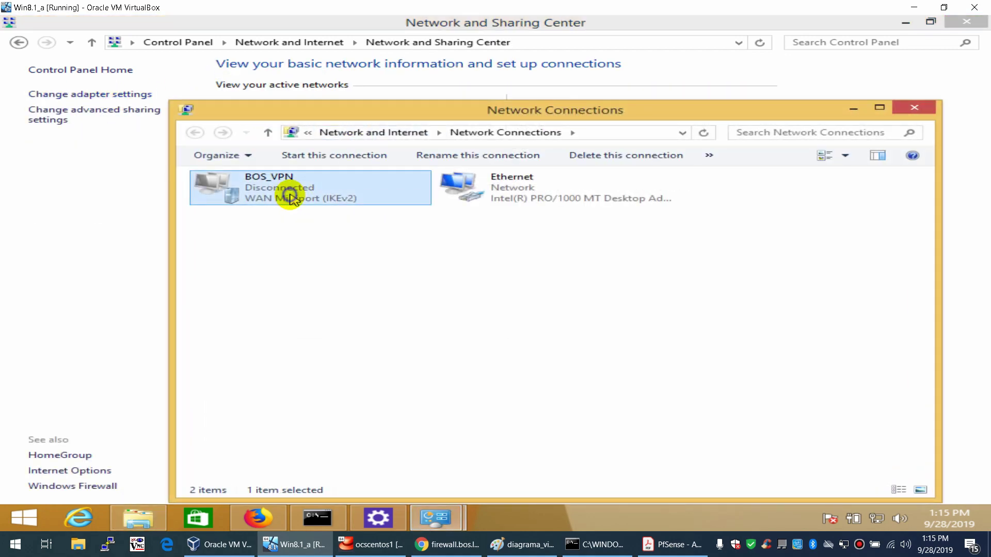
{"action": "right_click", "coordinate": [290, 198]}
{"action": "left_click", "coordinate": [344, 326]}
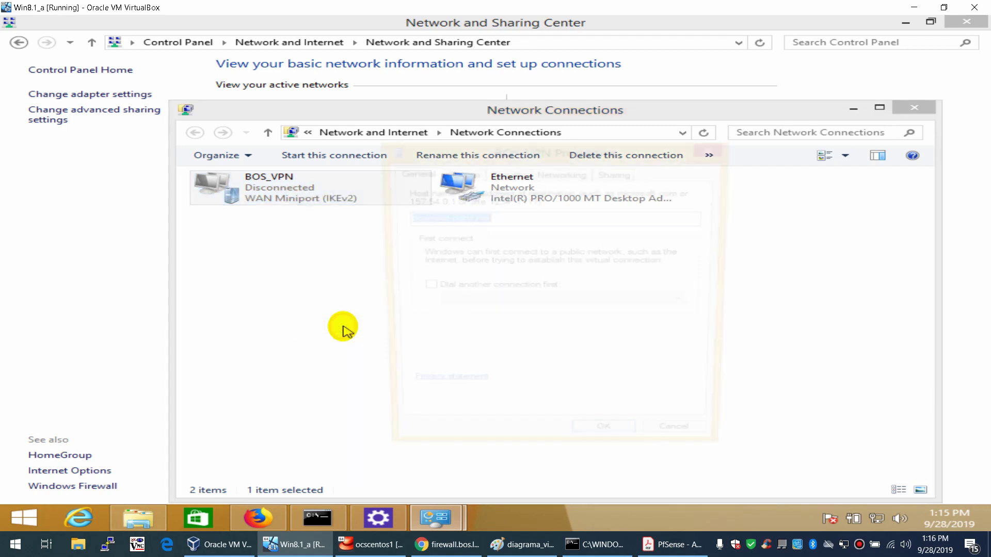
- Set BOS_VPN security to IKEv2, Require encryption, and EAP-MSCHAP v2 authentication
{"action": "left_click", "coordinate": [503, 217]}
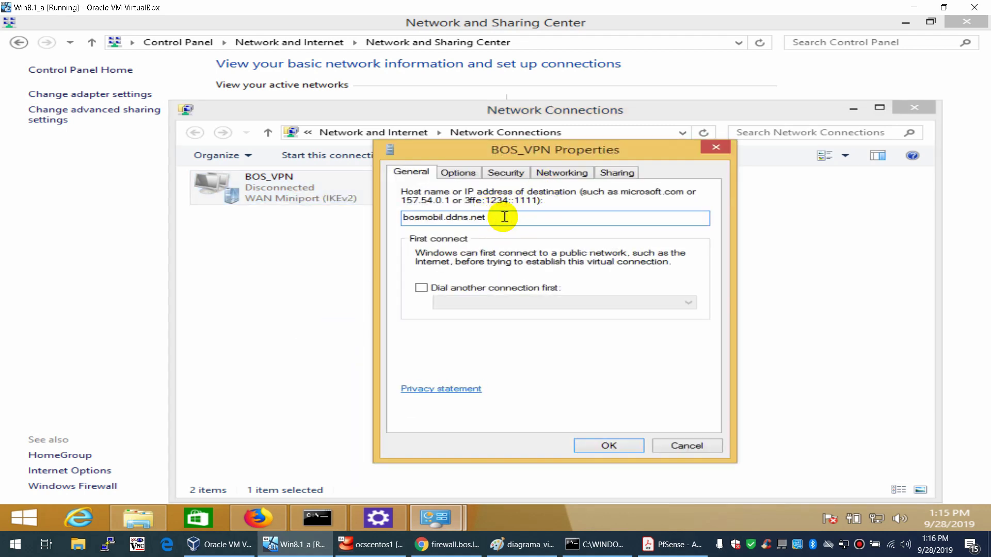
{"action": "left_click", "coordinate": [464, 172]}
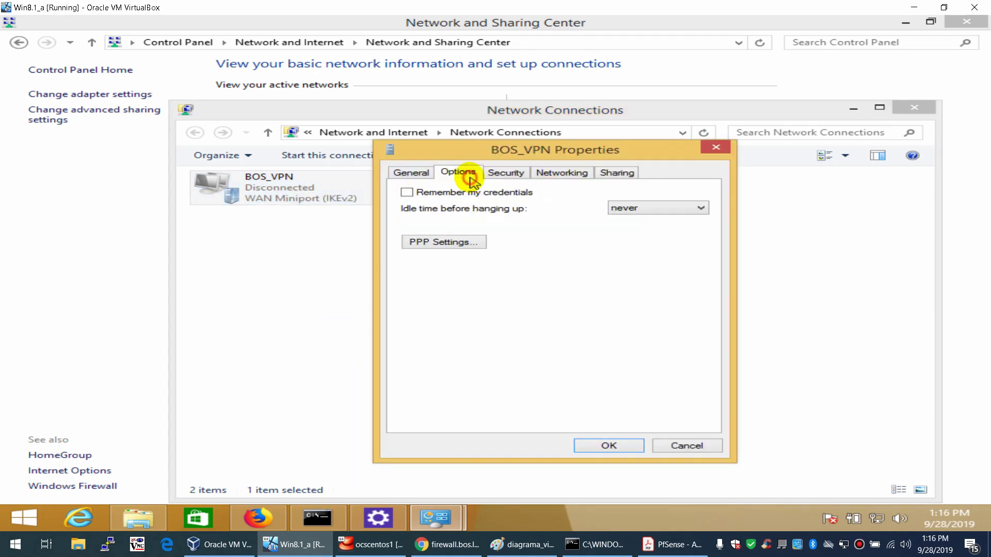
{"action": "left_click", "coordinate": [506, 174]}
{"action": "left_click", "coordinate": [497, 201]}
{"action": "left_click", "coordinate": [418, 248]}
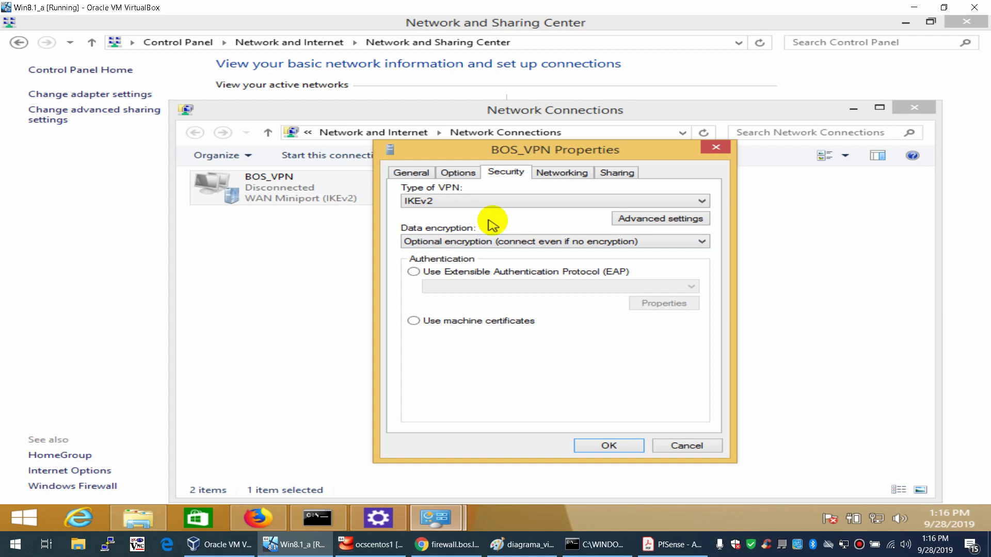
{"action": "left_click", "coordinate": [498, 242]}
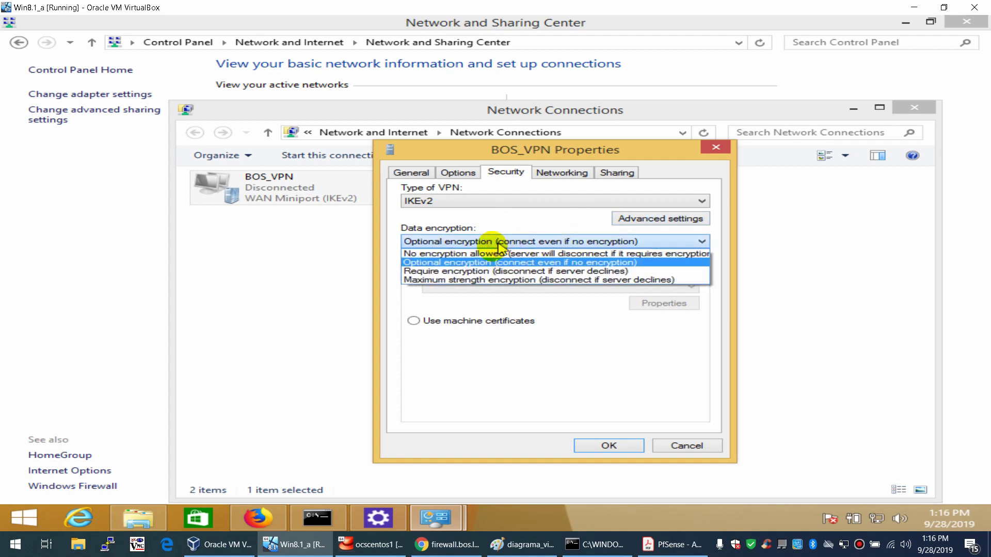
{"action": "left_click", "coordinate": [466, 271]}
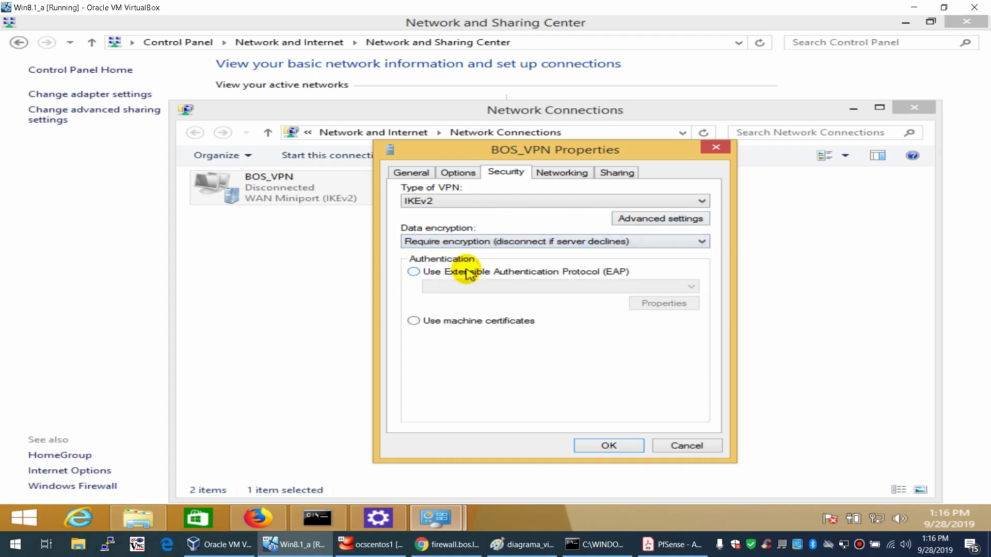
{"action": "left_click", "coordinate": [493, 271]}
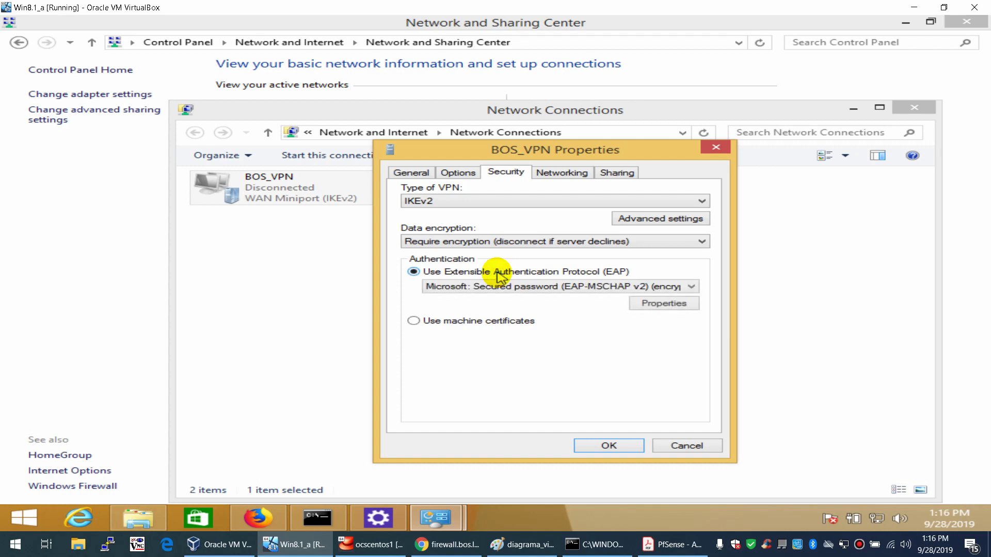
{"action": "left_click", "coordinate": [681, 287]}
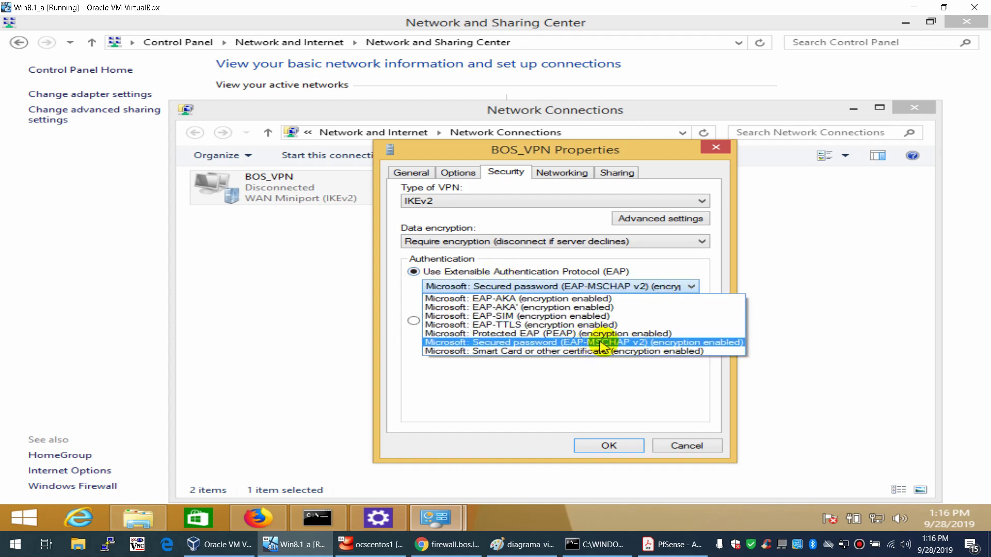
{"action": "left_click", "coordinate": [620, 343]}
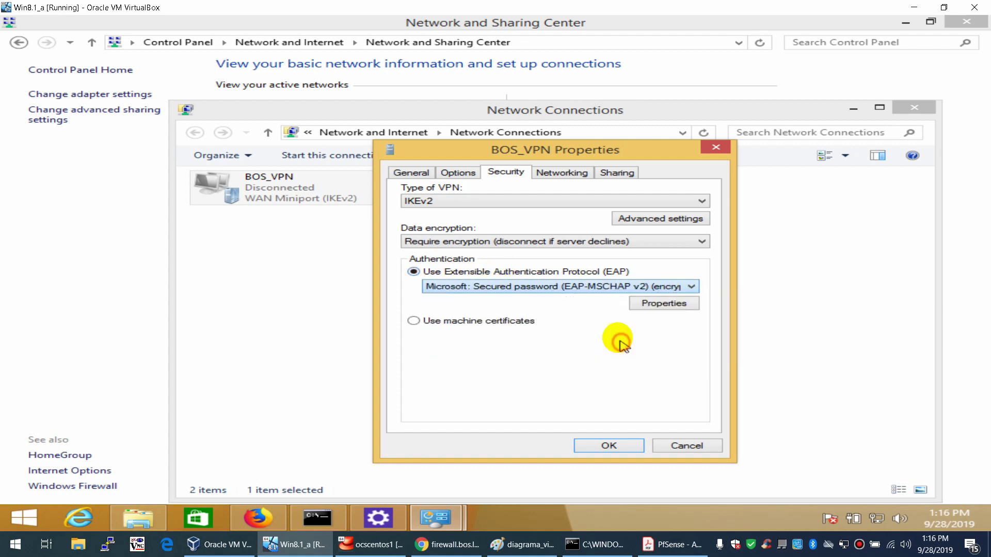
- Review the Networking and Sharing settings and save the BOS_VPN properties
{"action": "left_click", "coordinate": [560, 173]}
{"action": "left_click", "coordinate": [616, 172]}
{"action": "left_click", "coordinate": [572, 172]}
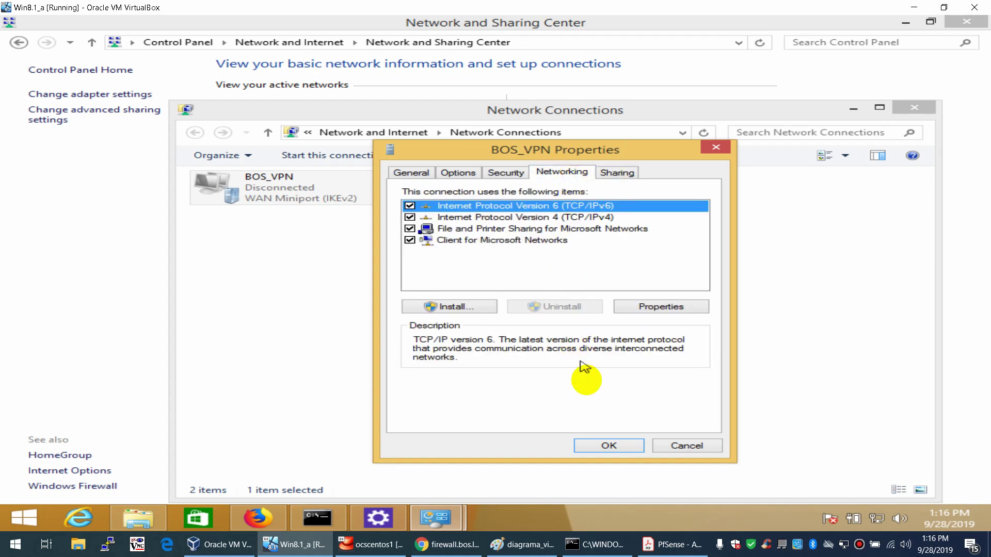
{"action": "left_click", "coordinate": [607, 446]}
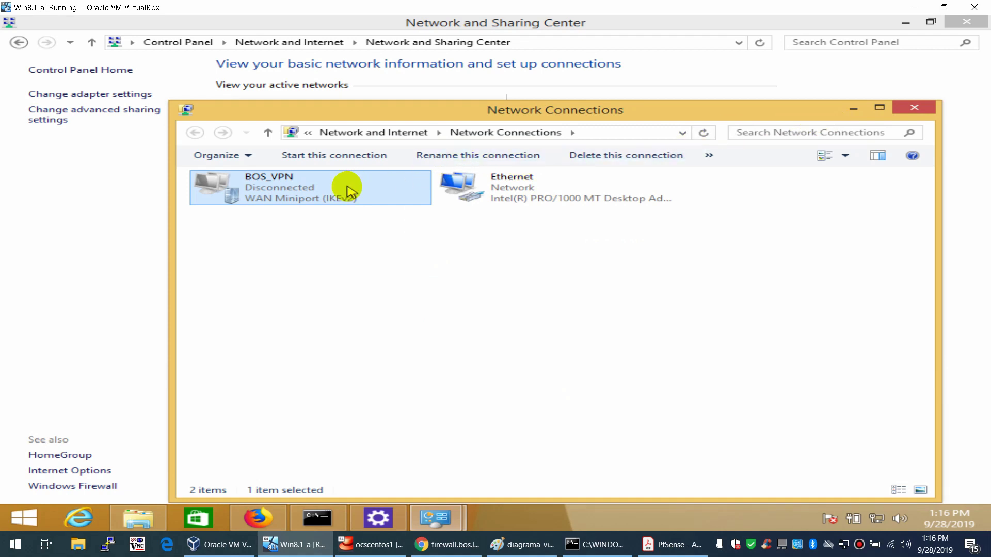
{"action": "right_click", "coordinate": [346, 190]}
- Disable IPv6 on BOS_VPN and open its IPv4 properties
{"action": "left_click", "coordinate": [387, 317]}
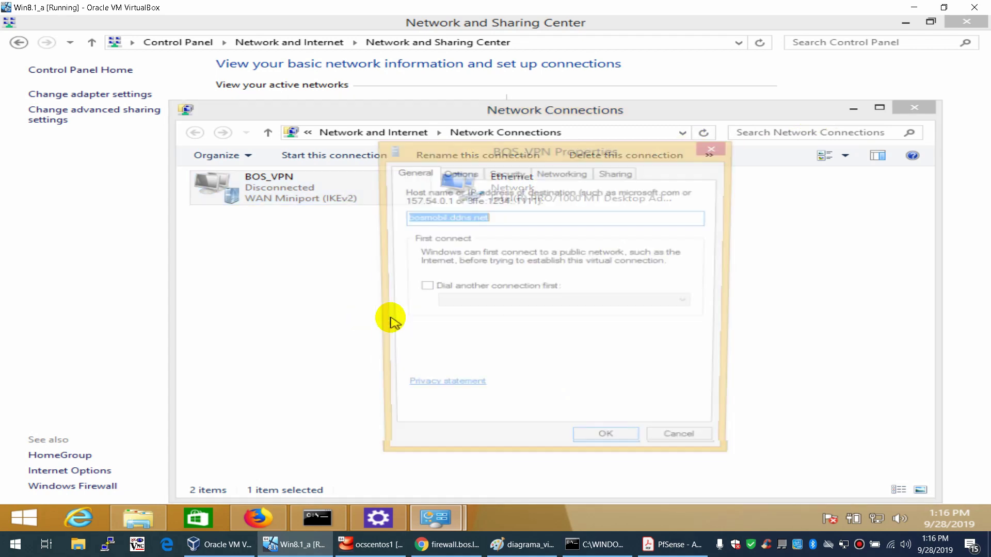
{"action": "left_click", "coordinate": [554, 178]}
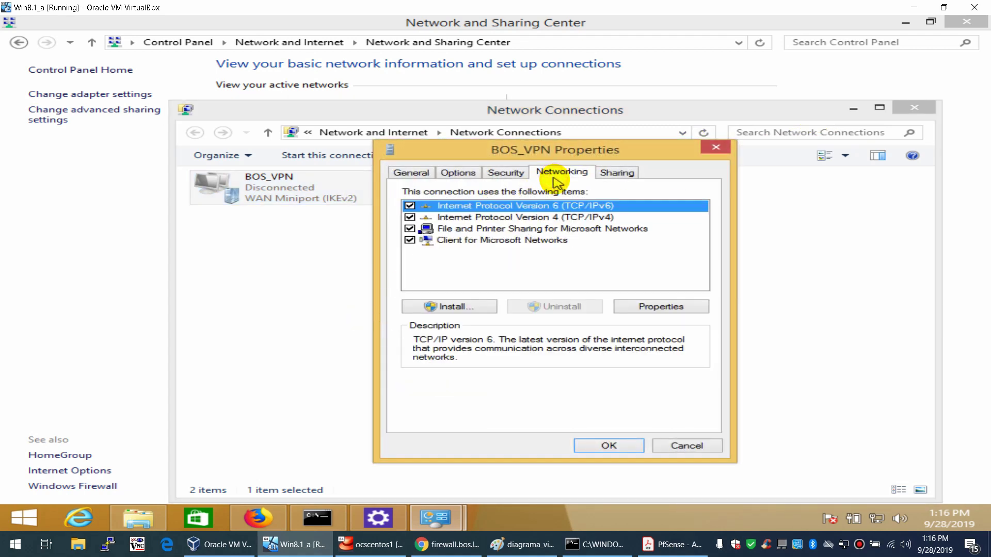
{"action": "left_click", "coordinate": [541, 219]}
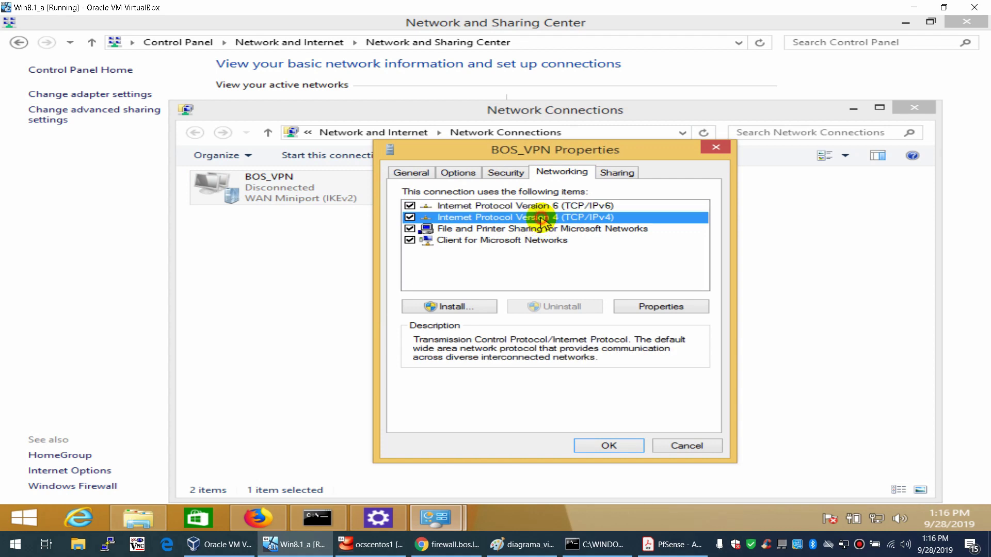
{"action": "left_click", "coordinate": [410, 206]}
{"action": "left_click", "coordinate": [507, 219]}
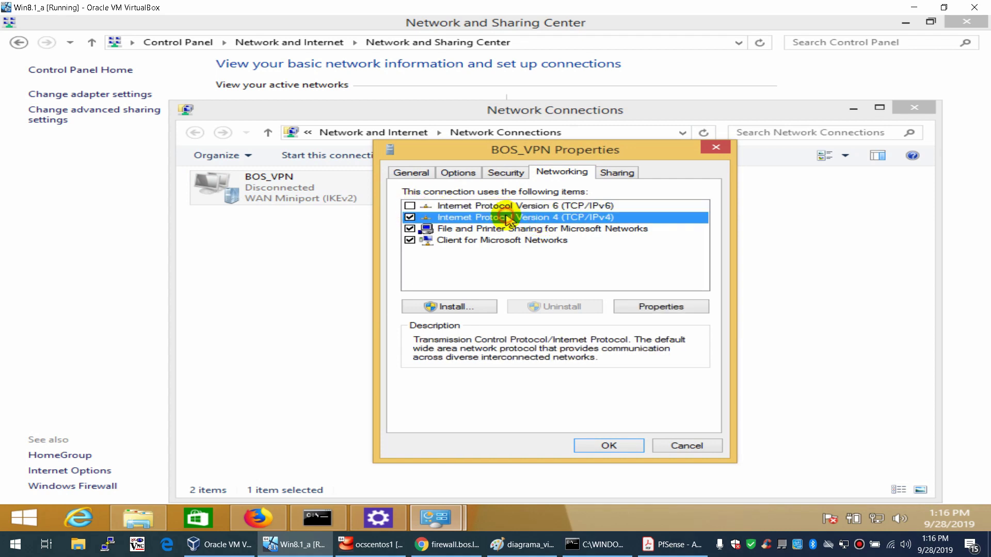
{"action": "left_click", "coordinate": [634, 307]}
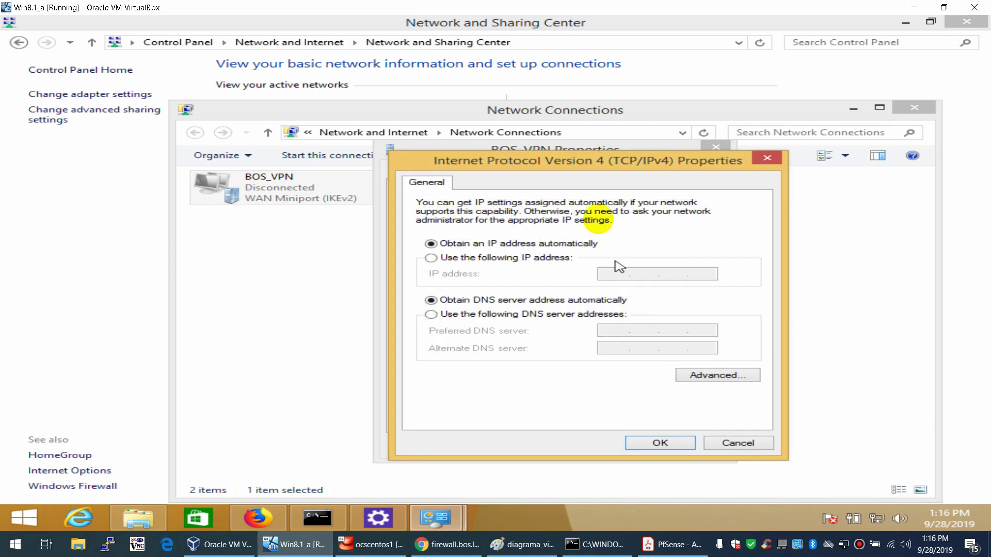
{"action": "left_click_drag", "start_coordinate": [591, 166], "coordinate": [571, 148]}
- Turn off Use default gateway on remote network for split tunneling and confirm all dialogs
{"action": "left_click", "coordinate": [677, 356]}
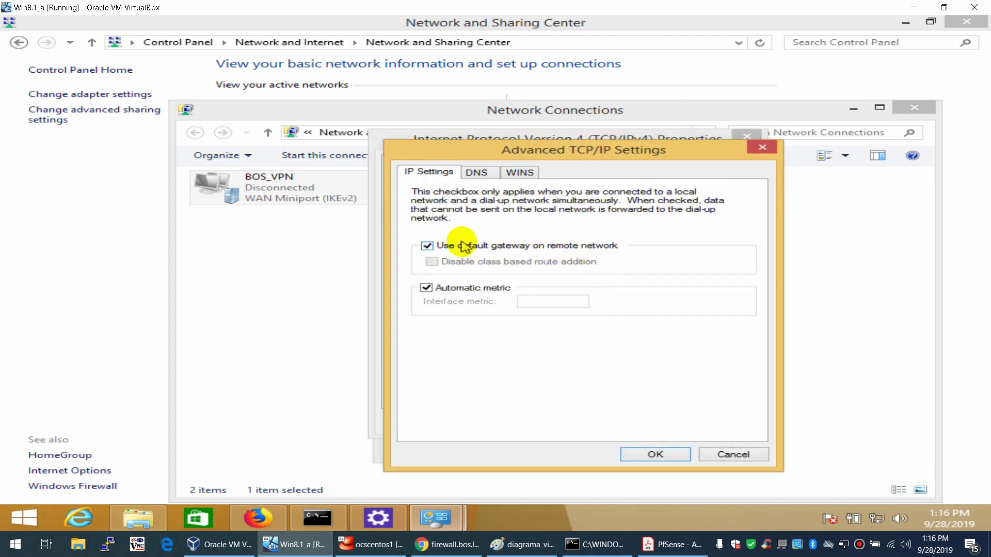
{"action": "left_click", "coordinate": [469, 247]}
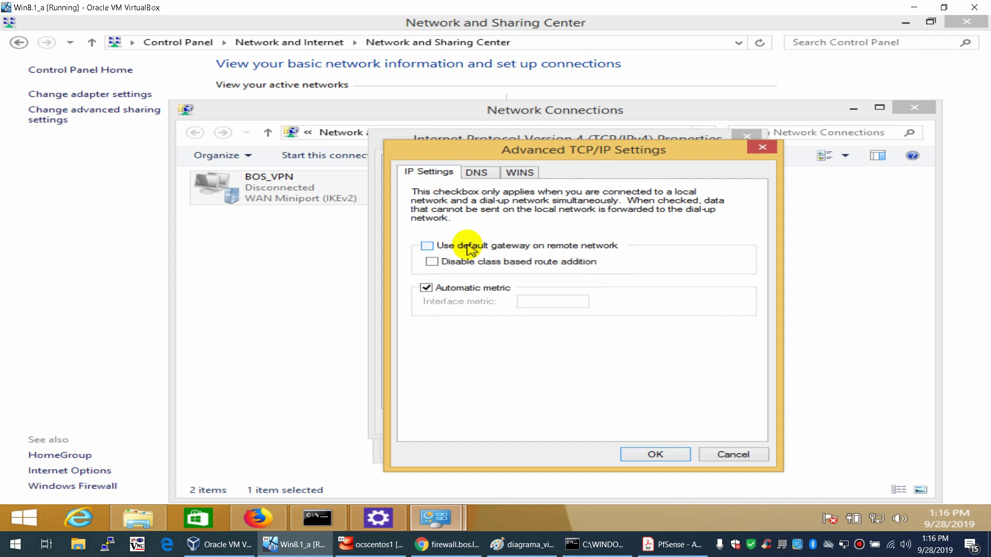
{"action": "left_click", "coordinate": [470, 248]}
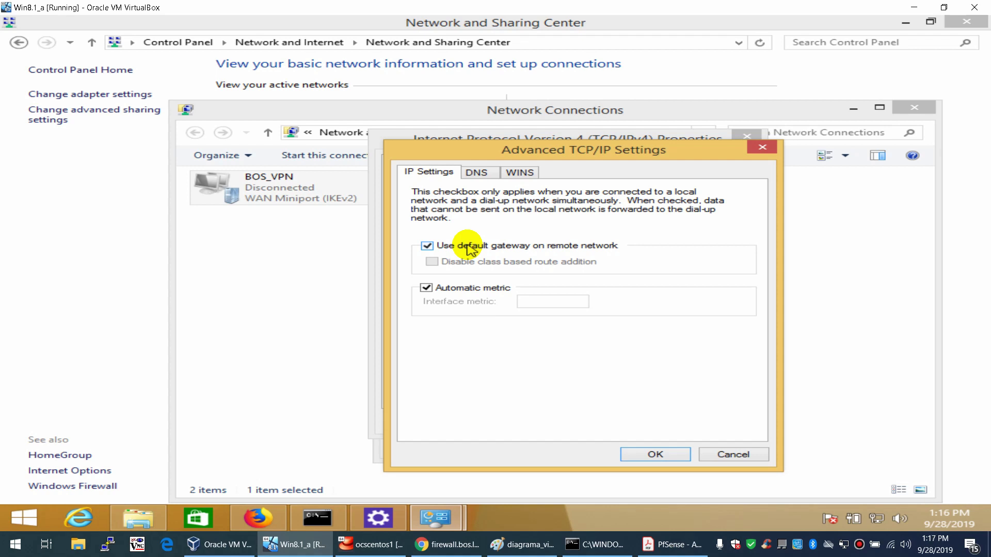
{"action": "left_click", "coordinate": [469, 247]}
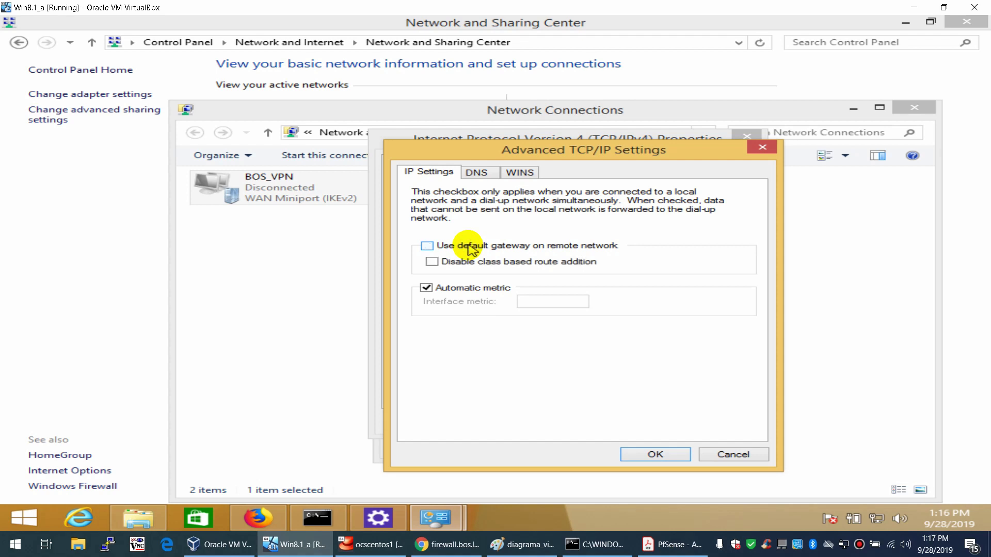
{"action": "left_click", "coordinate": [654, 456]}
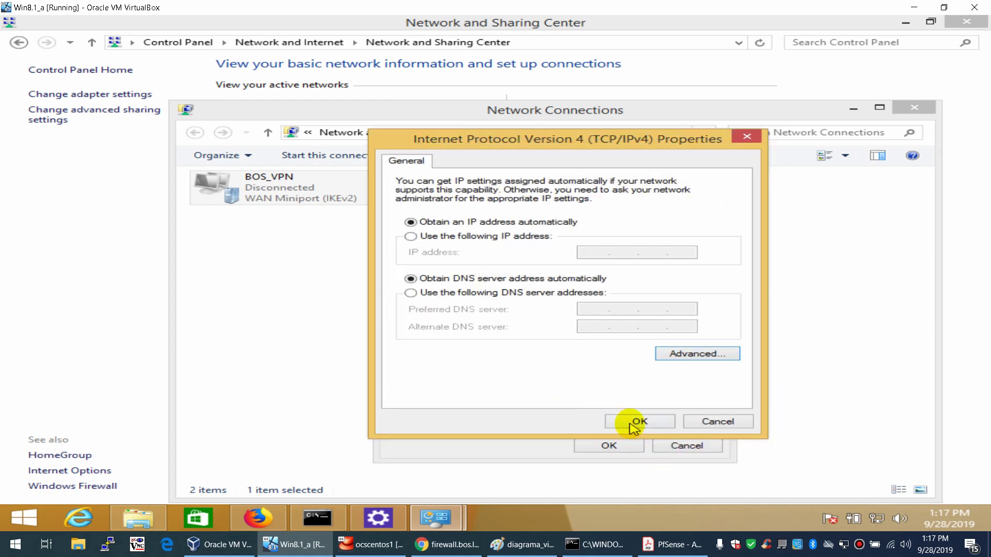
{"action": "left_click", "coordinate": [632, 421]}
{"action": "left_click", "coordinate": [609, 445]}
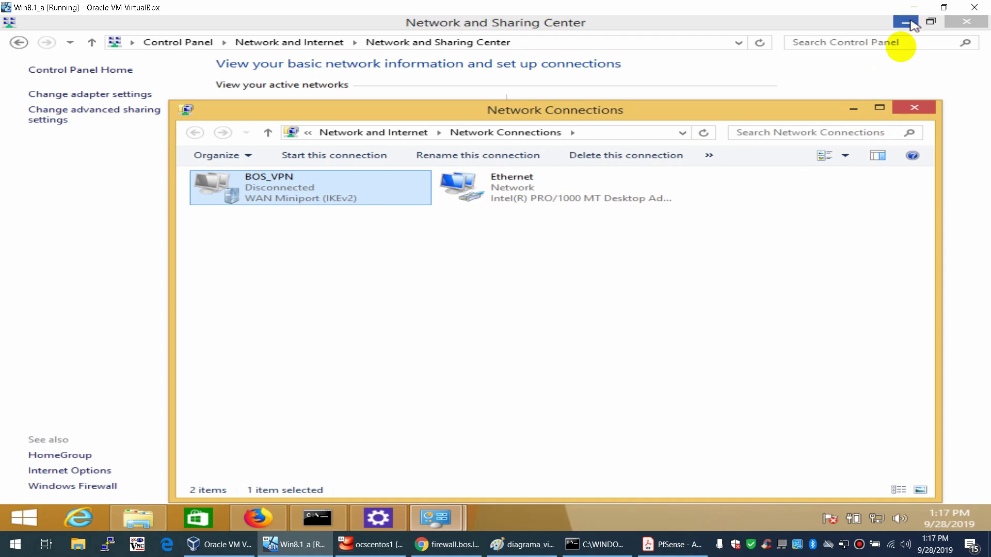
- Minimize the network windows, check the timing-out ping to 192.168.18.111, then minimize it
{"action": "left_click", "coordinate": [855, 107]}
{"action": "left_click", "coordinate": [906, 22]}
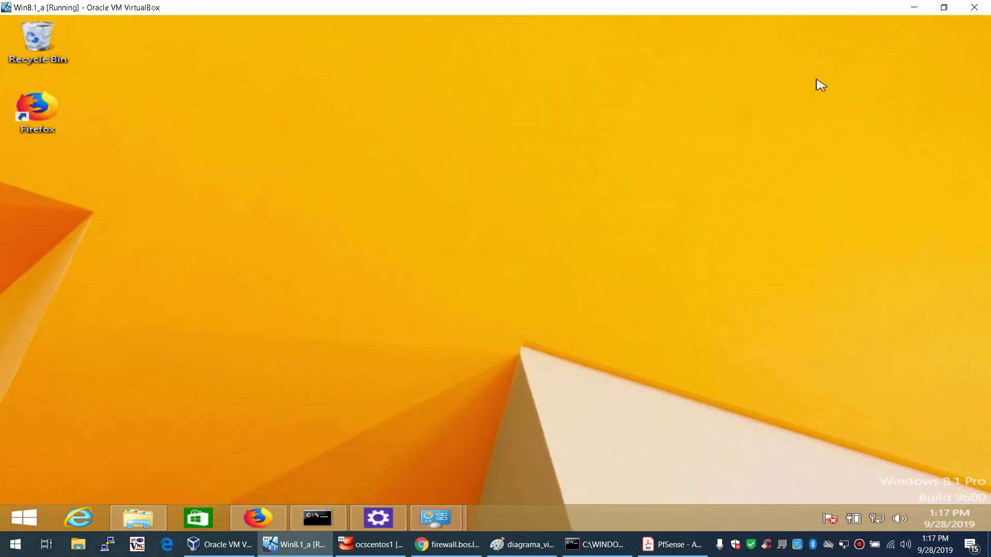
{"action": "left_click", "coordinate": [330, 434]}
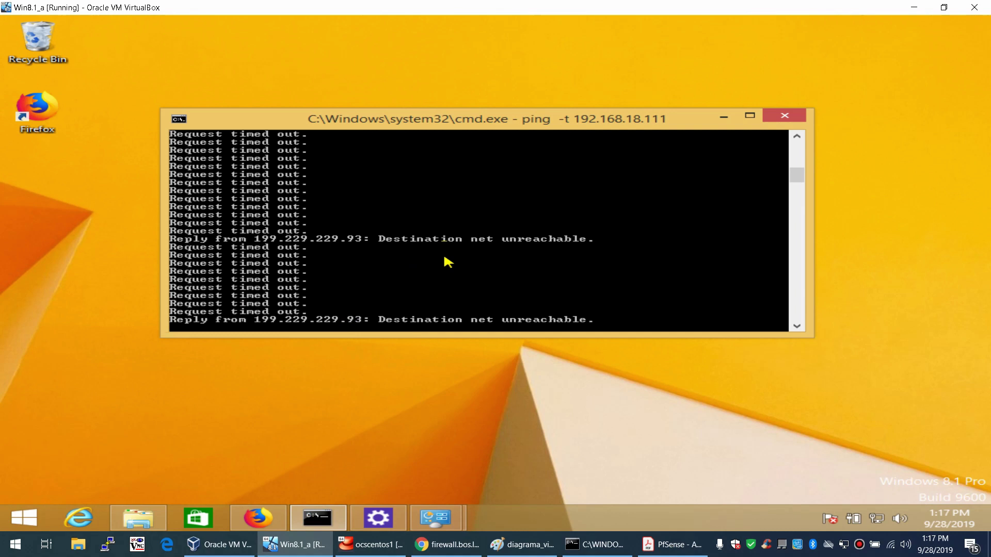
{"action": "left_click", "coordinate": [723, 119]}
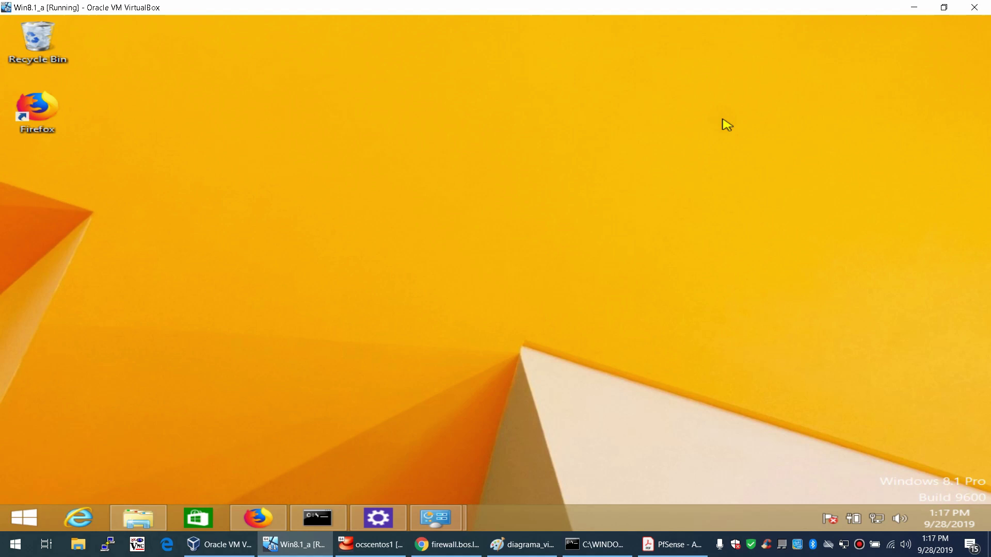
- Search 'power' and run Windows PowerShell as administrator, approving the UAC prompt
{"action": "right_click", "coordinate": [18, 520]}
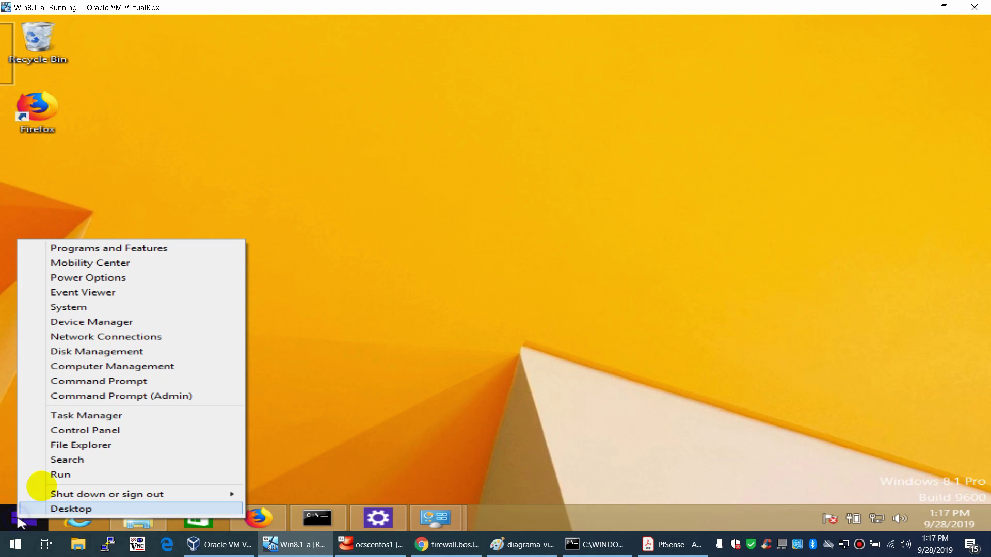
{"action": "left_click", "coordinate": [81, 460]}
{"action": "type", "text": "powerShell"}
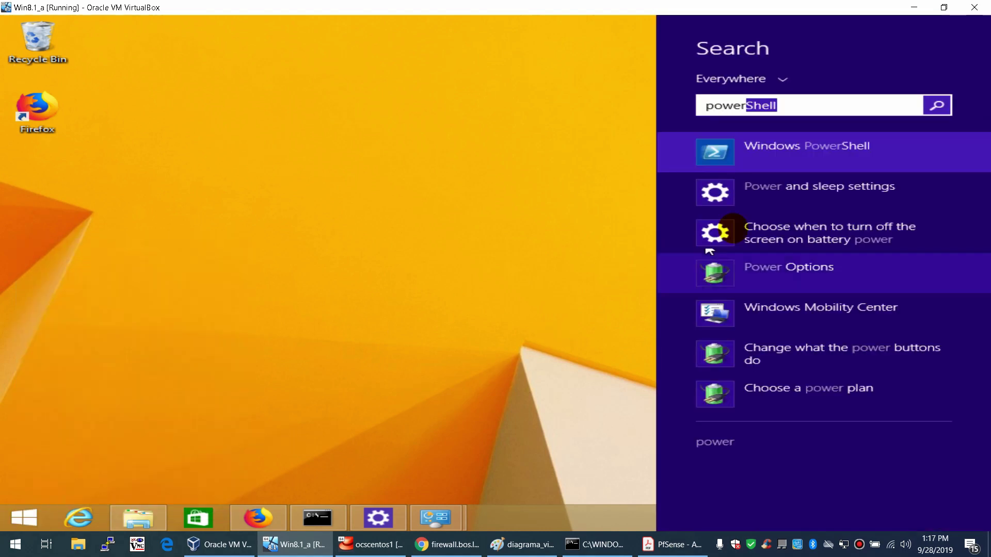
{"action": "right_click", "coordinate": [793, 150]}
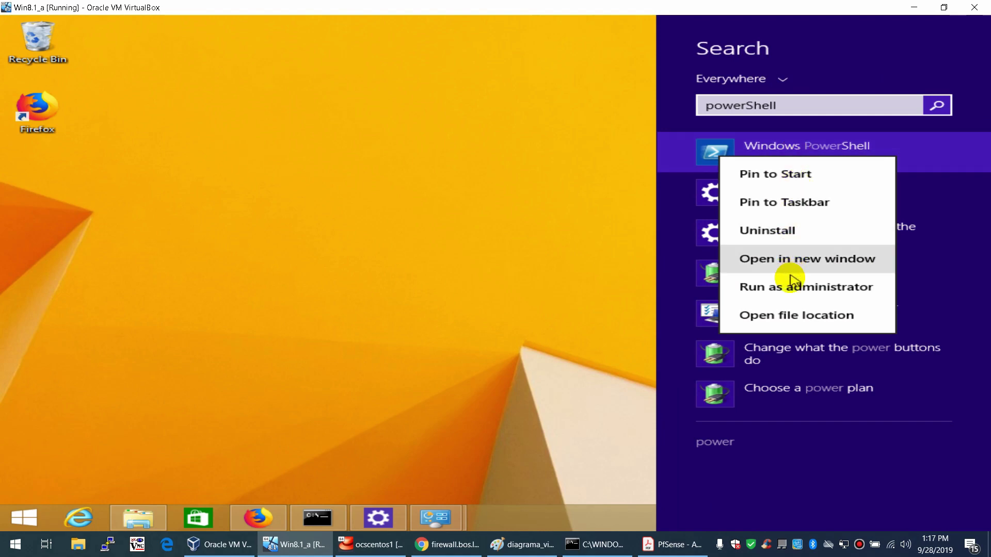
{"action": "left_click", "coordinate": [793, 286]}
{"action": "left_click", "coordinate": [577, 289]}
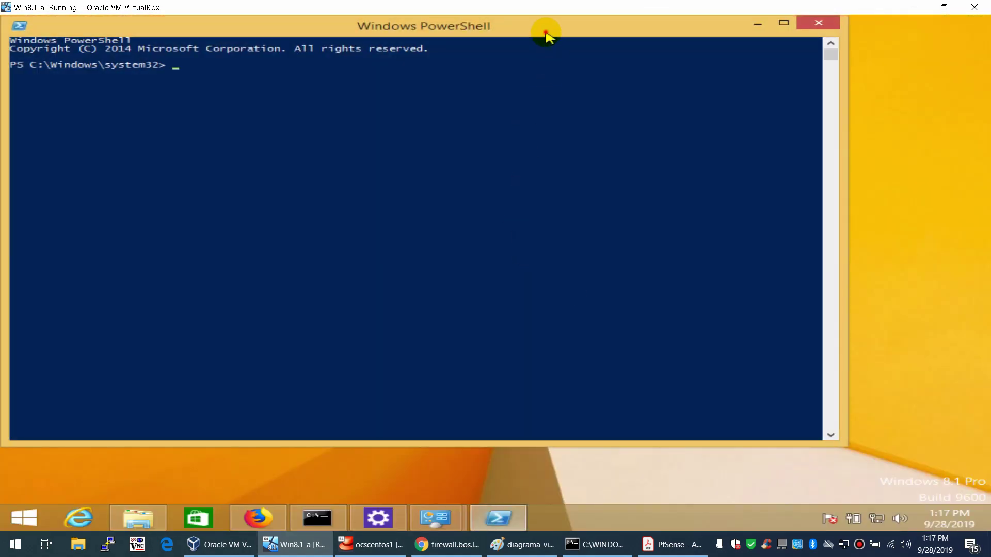
{"action": "left_click_drag", "start_coordinate": [546, 34], "coordinate": [583, 101]}
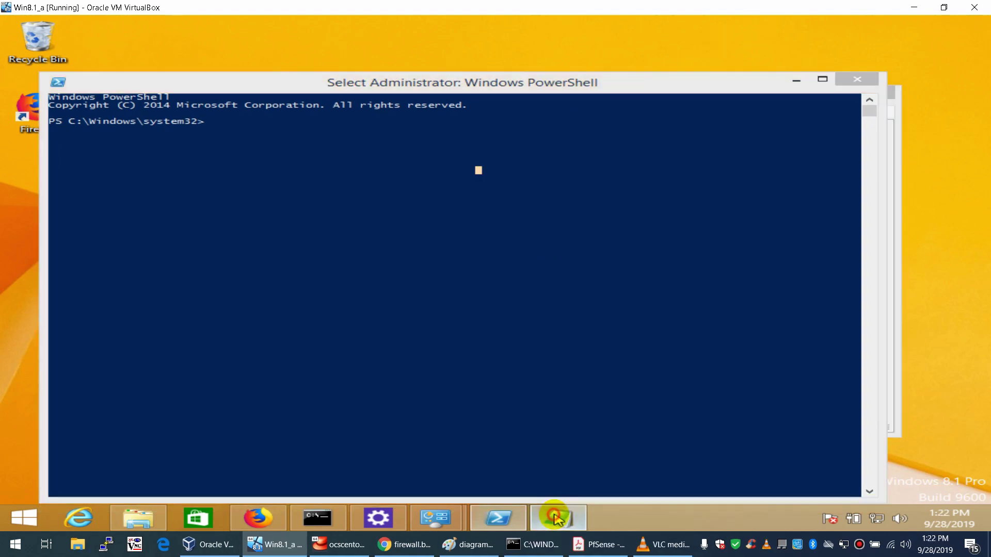
- Bring up the Notepad reference and start typing 'Add-VpnConnection -ConnectionName' in PowerShell
{"action": "left_click", "coordinate": [553, 516]}
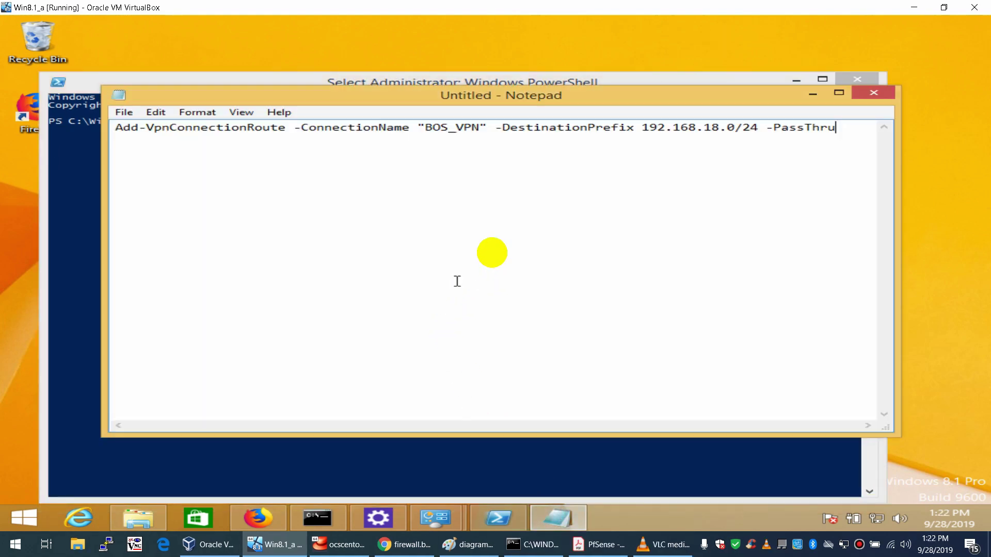
{"action": "left_click_drag", "start_coordinate": [597, 100], "coordinate": [589, 184]}
{"action": "left_click", "coordinate": [589, 86]}
{"action": "type", "text": "Add-VpnConnection -ConnectionName"}
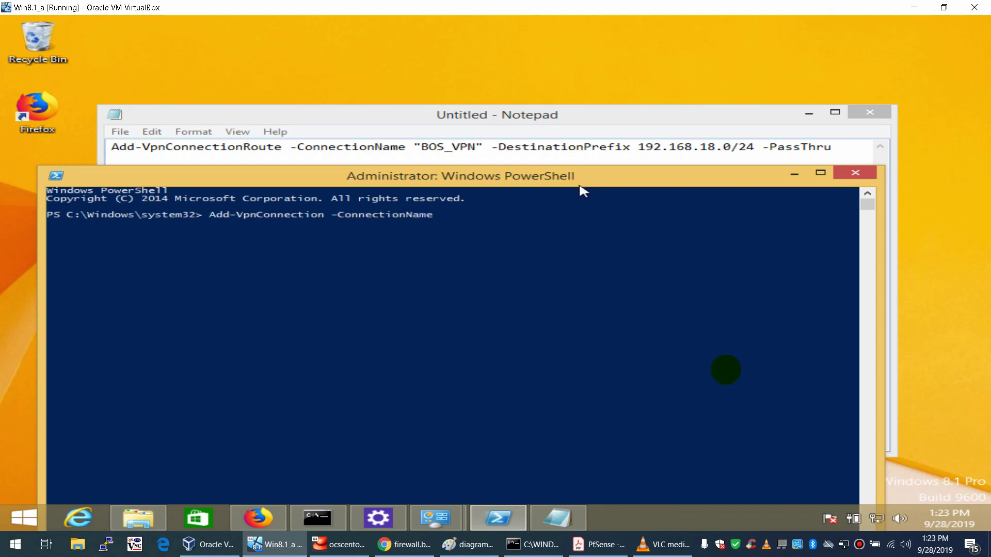
{"action": "left_click", "coordinate": [877, 519]}
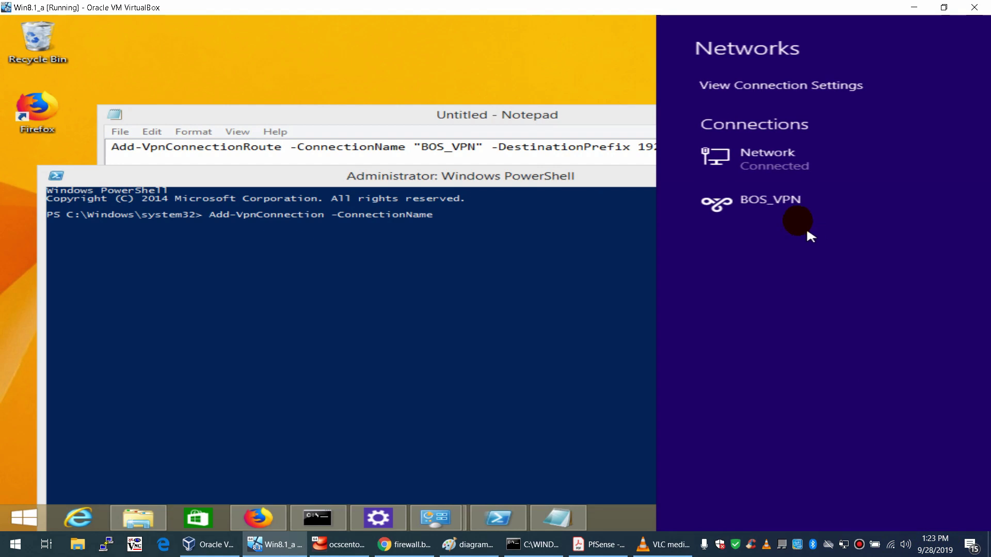
{"action": "left_click", "coordinate": [568, 253]}
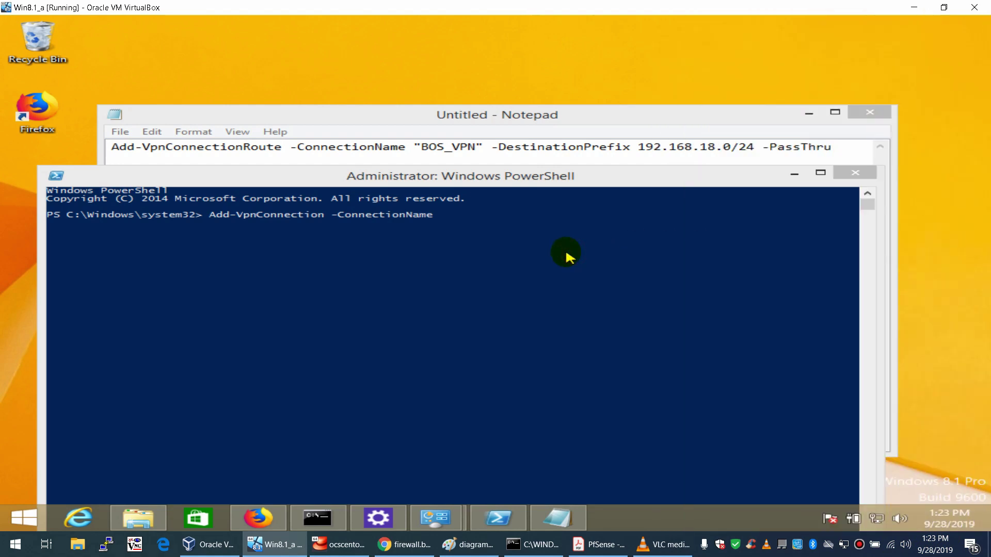
{"action": "left_click", "coordinate": [569, 257]}
- Finish the Add-VpnConnectionRoute command for "BOS_VPN", 192.168.18.0/24 and -PassThru, and run it
{"action": "type", "text": "\""}
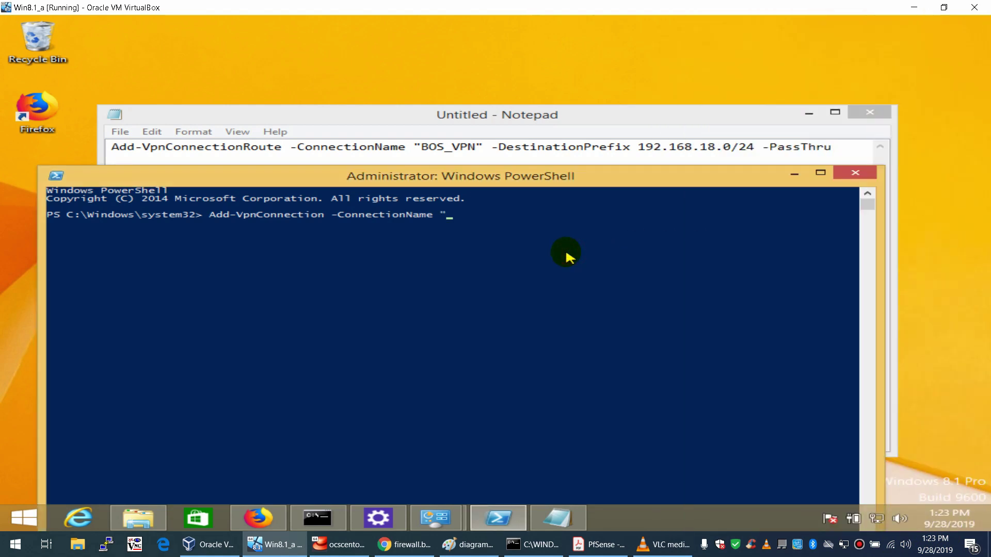
{"action": "type", "text": "BOS_VPN\" -Destion"}
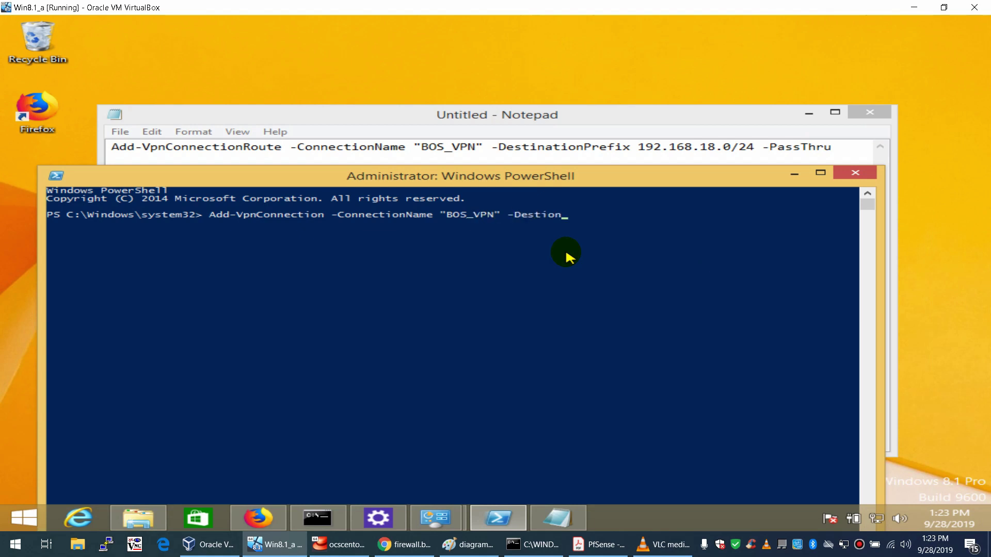
{"action": "type", "text": "ationPrexi"}
{"action": "key", "text": "BackSpace"}
{"action": "type", "text": "fix 192.168.18.0/"}
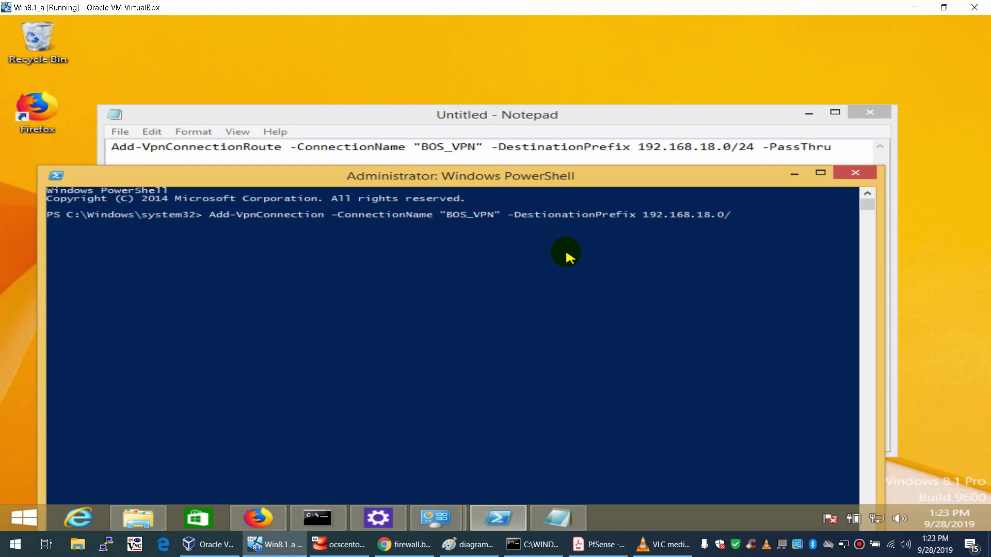
{"action": "type", "text": "24"}
{"action": "key", "text": "BackSpace"}
{"action": "key", "text": "BackSpace"}
{"action": "key", "text": "BackSpace"}
{"action": "key", "text": "BackSpace"}
{"action": "type", "text": "0/24 -PassThru"}
{"action": "key", "text": "Left"}
{"action": "key", "text": "Left"}
{"action": "key", "text": "Left"}
{"action": "key", "text": "Left"}
{"action": "key", "text": "Left"}
{"action": "key", "text": "Left"}
{"action": "key", "text": "Left"}
{"action": "key", "text": "Left"}
{"action": "key", "text": "Left"}
{"action": "key", "text": "Left"}
{"action": "key", "text": "Left"}
{"action": "key", "text": "Left"}
{"action": "key", "text": "Left"}
{"action": "key", "text": "Left"}
{"action": "key", "text": "Left"}
{"action": "left_click", "coordinate": [320, 215]}
{"action": "key", "text": "Escape"}
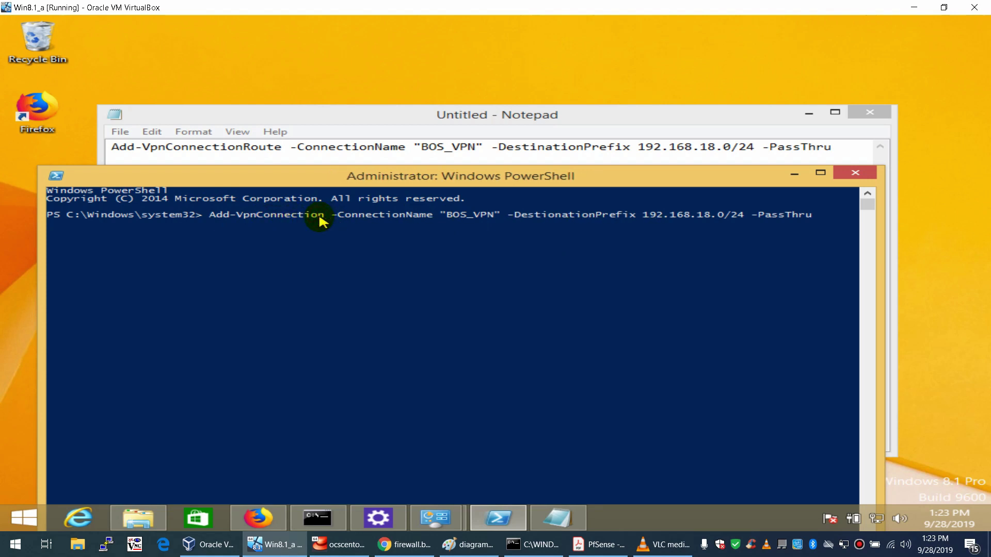
{"action": "type", "text": "R"}
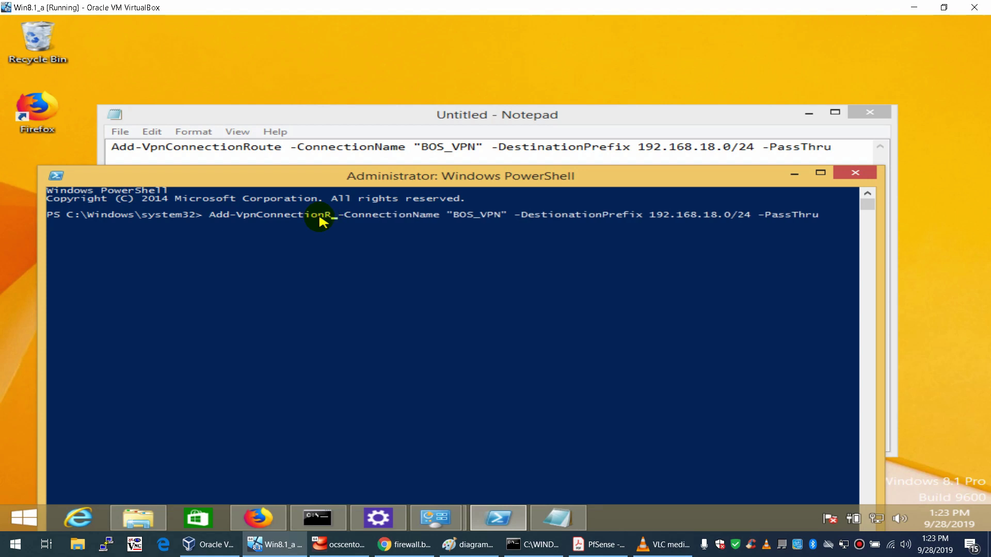
{"action": "type", "text": "oute"}
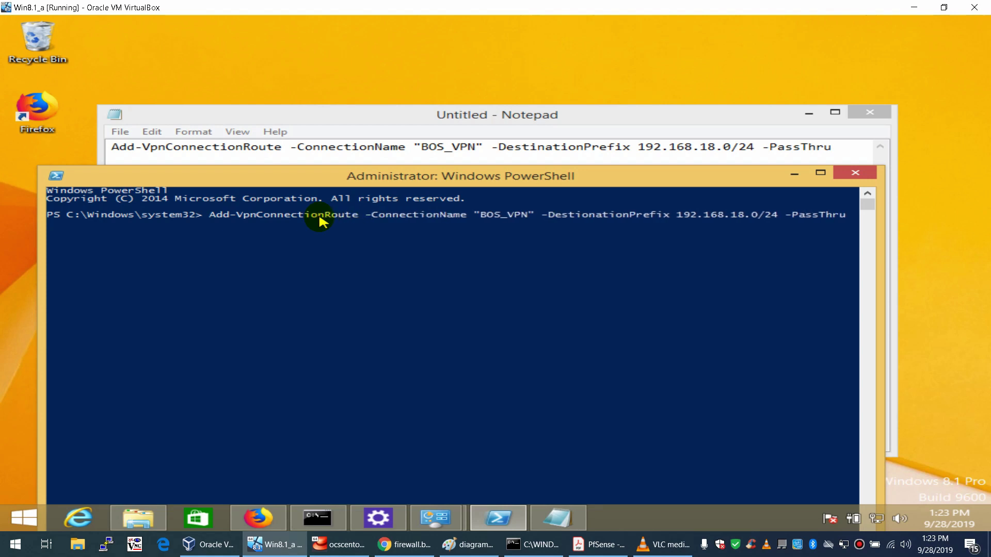
{"action": "key", "text": "Right"}
{"action": "key", "text": "Right"}
{"action": "key", "text": "Right"}
{"action": "key", "text": "Right"}
{"action": "key", "text": "Right"}
{"action": "key", "text": "Right"}
{"action": "key", "text": "Right"}
{"action": "key", "text": "Right"}
{"action": "key", "text": "Right"}
{"action": "key", "text": "Right"}
{"action": "key", "text": "Right"}
{"action": "key", "text": "Right"}
{"action": "key", "text": "Right"}
{"action": "key", "text": "Right"}
{"action": "key", "text": "Right"}
{"action": "key", "text": "Right"}
{"action": "key", "text": "Right"}
{"action": "key", "text": "Right"}
{"action": "key", "text": "Right"}
{"action": "key", "text": "Right"}
{"action": "key", "text": "Right"}
{"action": "key", "text": "Right"}
{"action": "key", "text": "Return"}
- Recall the route command and correct -DestionationPrefix to -DestinationPrefix
{"action": "left_click", "coordinate": [328, 247]}
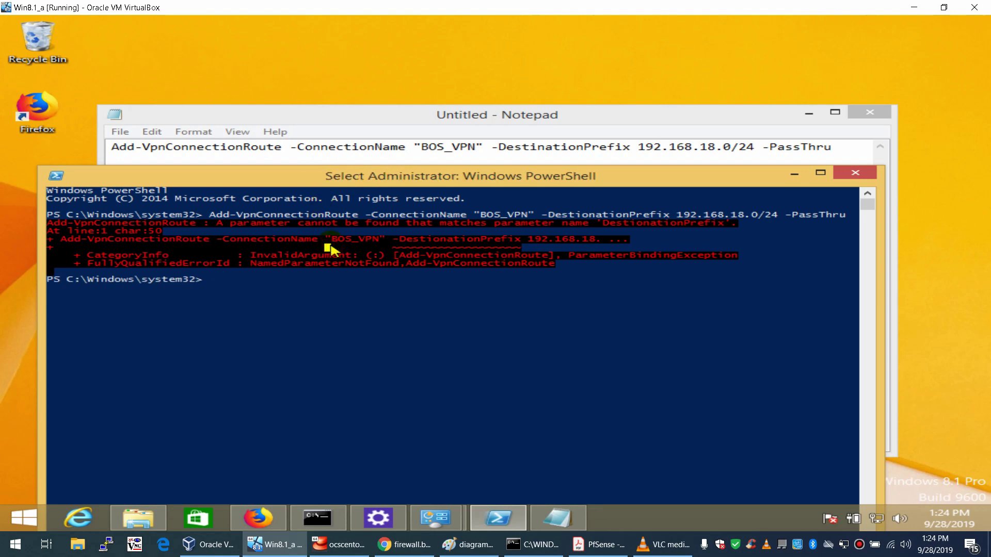
{"action": "right_click", "coordinate": [330, 247]}
{"action": "key", "text": "Left"}
{"action": "key", "text": "Left"}
{"action": "key", "text": "Left"}
{"action": "key", "text": "Left"}
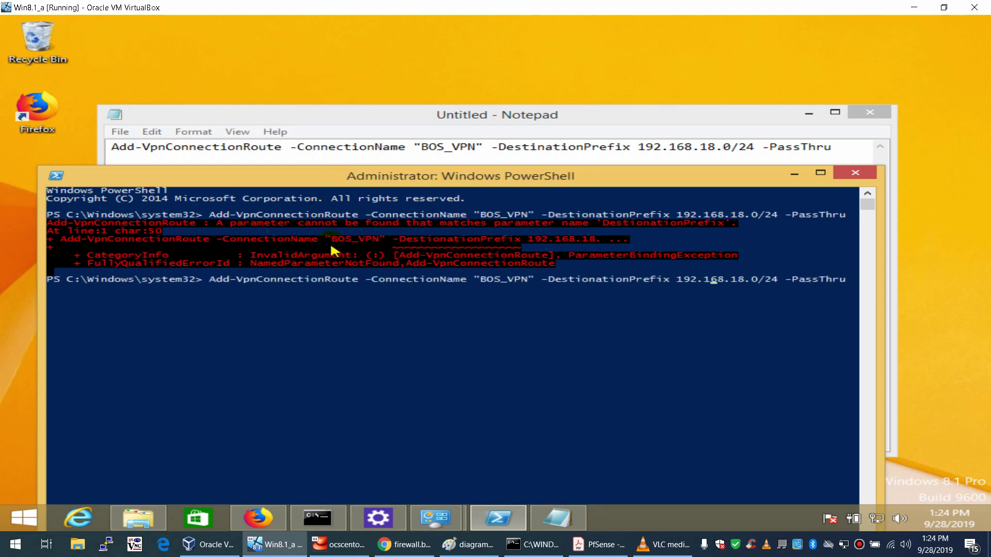
{"action": "key", "text": "Left"}
{"action": "key", "text": "Left"}
{"action": "key", "text": "Left"}
{"action": "key", "text": "Left"}
{"action": "key", "text": "Left"}
{"action": "key", "text": "Left"}
{"action": "key", "text": "Left"}
{"action": "key", "text": "Left"}
{"action": "key", "text": "Left"}
{"action": "key", "text": "Left"}
{"action": "key", "text": "Left"}
{"action": "key", "text": "Left"}
{"action": "key", "text": "Left"}
{"action": "key", "text": "Left"}
{"action": "key", "text": "Left"}
{"action": "key", "text": "Left"}
{"action": "key", "text": "Left"}
{"action": "key", "text": "Left"}
{"action": "key", "text": "Left"}
{"action": "key", "text": "Left"}
{"action": "key", "text": "Left"}
{"action": "key", "text": "Left"}
{"action": "key", "text": "Right"}
{"action": "key", "text": "Right"}
{"action": "key", "text": "Right"}
{"action": "key", "text": "Right"}
{"action": "key", "text": "Right"}
{"action": "key", "text": "Right"}
{"action": "key", "text": "Right"}
{"action": "key", "text": "Right"}
{"action": "key", "text": "Right"}
{"action": "key", "text": "Right"}
{"action": "key", "text": "Right"}
{"action": "key", "text": "Right"}
{"action": "key", "text": "Right"}
{"action": "key", "text": "Right"}
{"action": "key", "text": "Right"}
{"action": "key", "text": "Right"}
{"action": "key", "text": "Right"}
{"action": "key", "text": "Right"}
{"action": "key", "text": "Right"}
{"action": "key", "text": "Right"}
{"action": "key", "text": "Right"}
{"action": "key", "text": "Right"}
{"action": "key", "text": "Right"}
{"action": "key", "text": "Right"}
{"action": "key", "text": "Right"}
{"action": "key", "text": "Right"}
{"action": "key", "text": "Right"}
{"action": "key", "text": "Right"}
{"action": "key", "text": "Right"}
{"action": "key", "text": "Right"}
{"action": "key", "text": "Right"}
{"action": "key", "text": "Right"}
{"action": "key", "text": "Right"}
{"action": "key", "text": "Right"}
{"action": "key", "text": "Left"}
{"action": "key", "text": "Left"}
{"action": "key", "text": "Left"}
{"action": "key", "text": "Left"}
{"action": "key", "text": "Left"}
{"action": "key", "text": "Left"}
{"action": "key", "text": "Left"}
{"action": "key", "text": "Left"}
{"action": "key", "text": "BackSpace"}
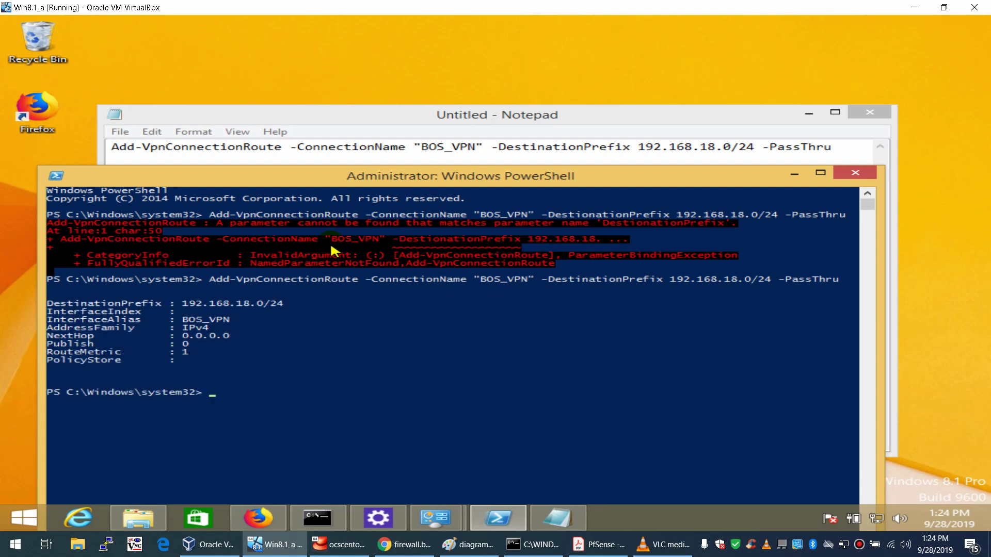
- Minimize PowerShell and Notepad and show the Networks list with BOS_VPN
{"action": "left_click_drag", "start_coordinate": [389, 179], "coordinate": [391, 171]}
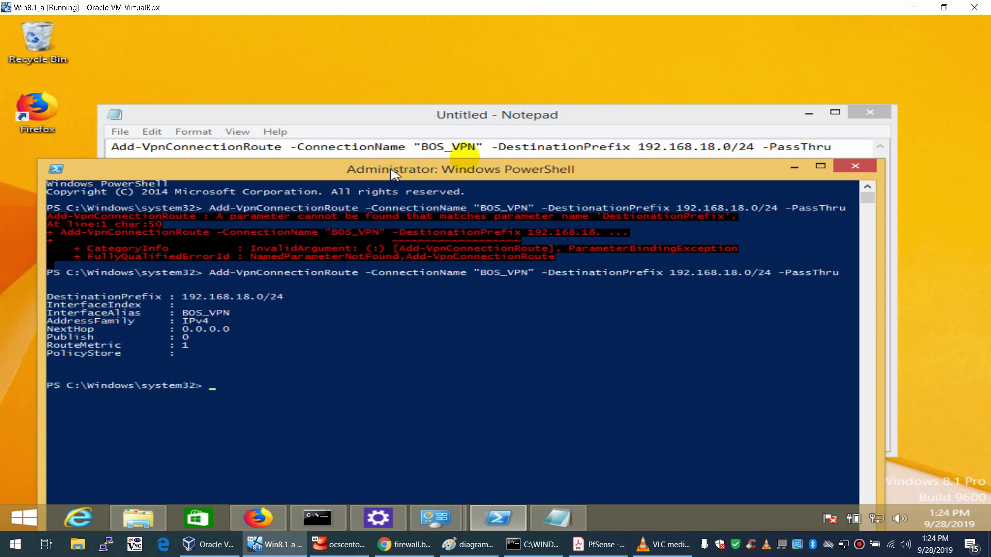
{"action": "left_click", "coordinate": [794, 167]}
{"action": "left_click", "coordinate": [809, 114]}
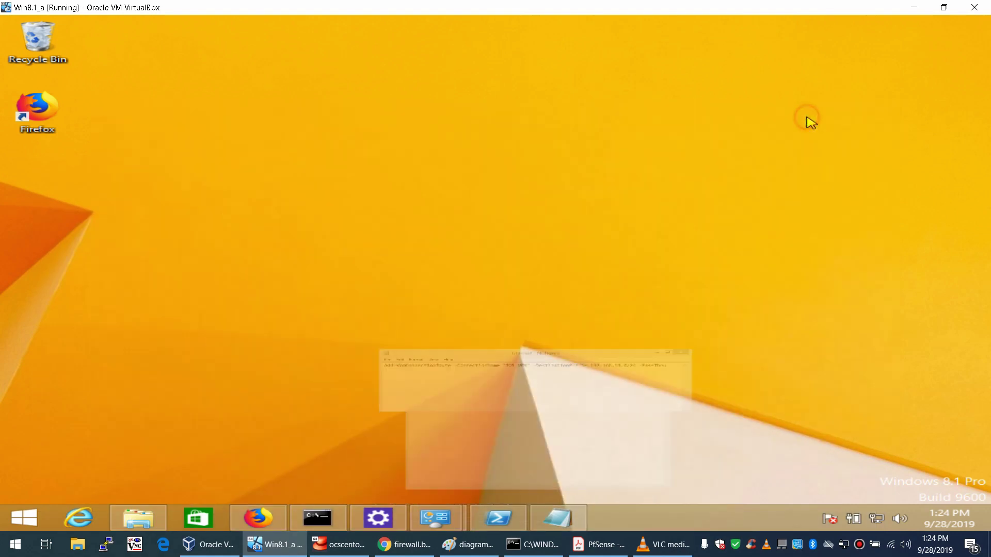
{"action": "left_click", "coordinate": [876, 521]}
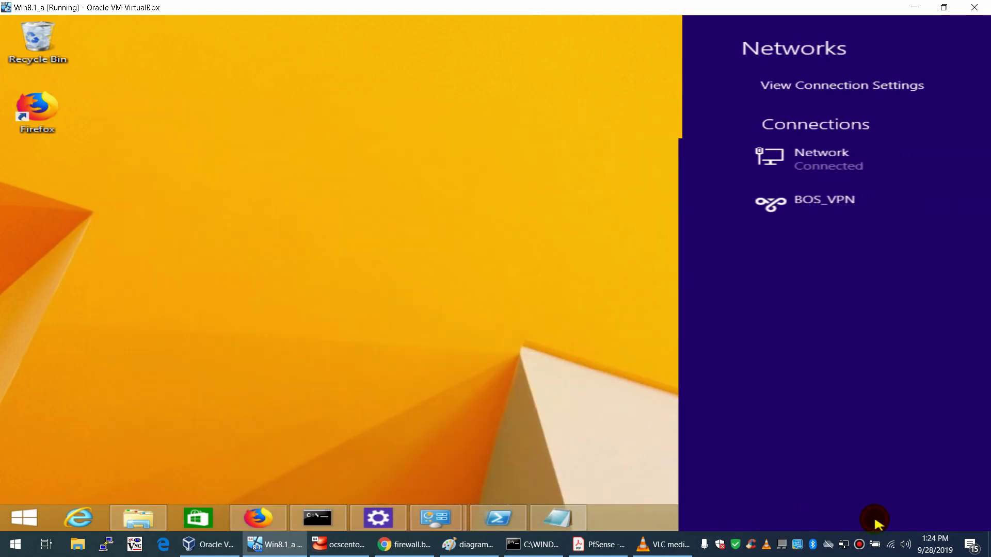
- Connect BOS_VPN by signing in with the VPN user name and password
{"action": "left_click", "coordinate": [789, 204]}
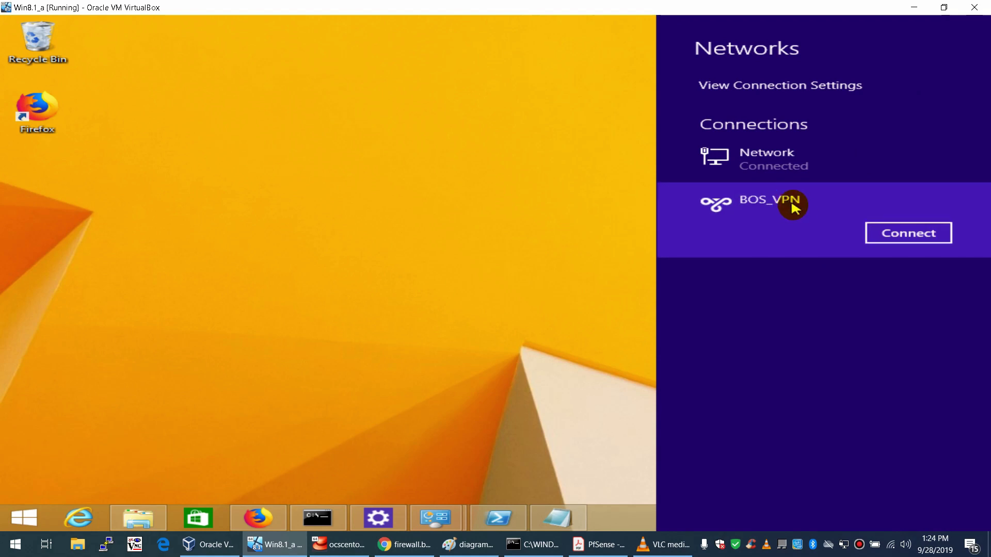
{"action": "left_click", "coordinate": [903, 236]}
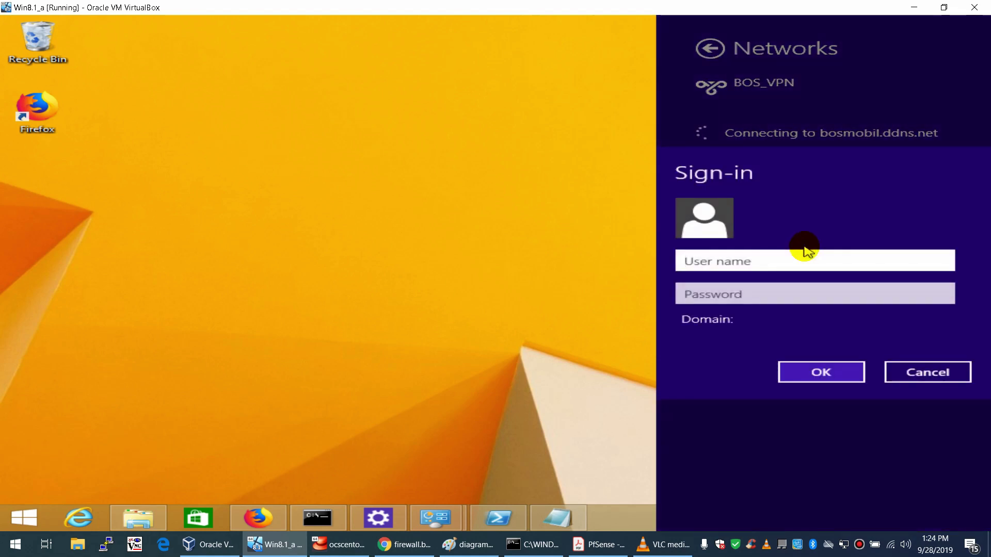
{"action": "key", "text": "Tab"}
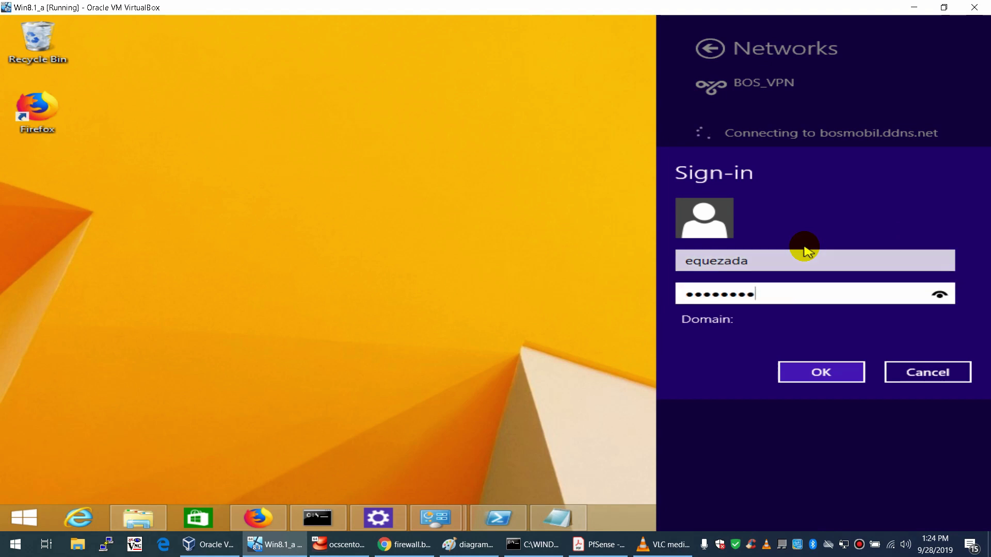
{"action": "key", "text": "Return"}
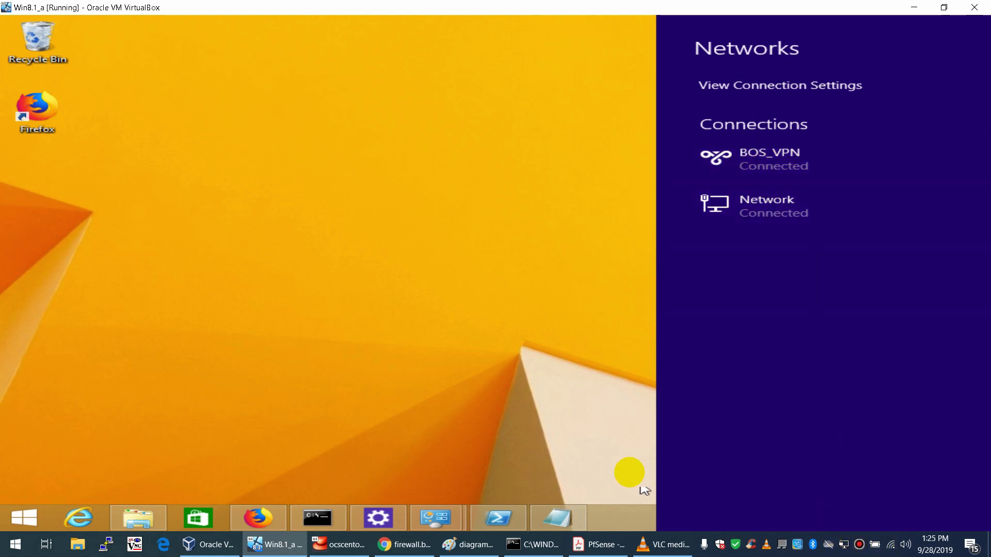
{"action": "left_click", "coordinate": [606, 455]}
- Check BOS_VPN's details in Network and Sharing Center for IPv4 172.16.18.1, then close them
{"action": "right_click", "coordinate": [876, 518]}
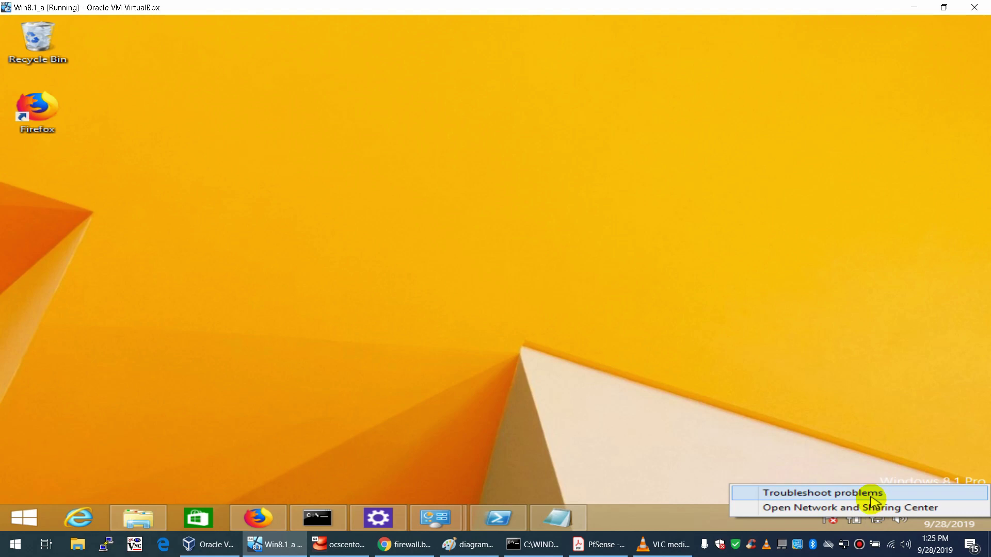
{"action": "left_click", "coordinate": [869, 504]}
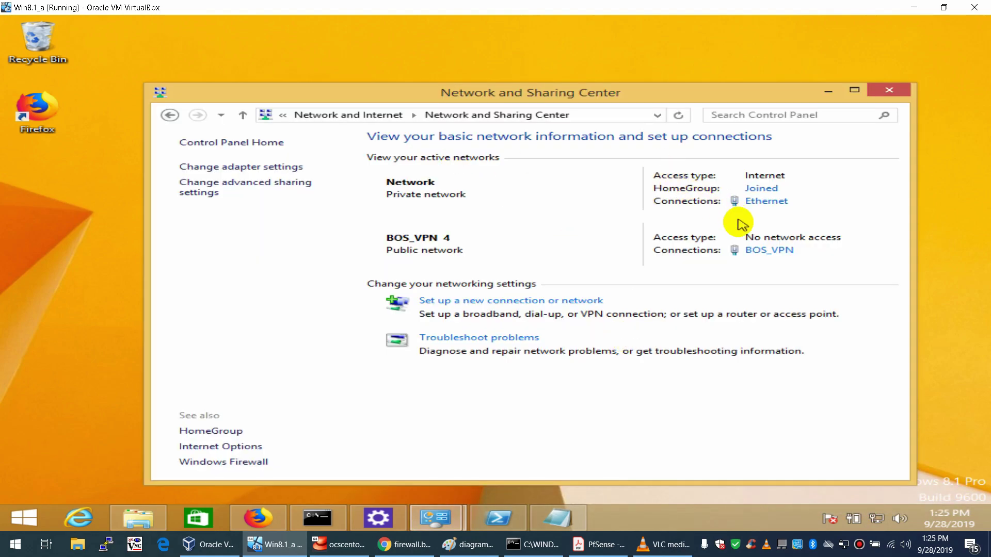
{"action": "left_click", "coordinate": [765, 250]}
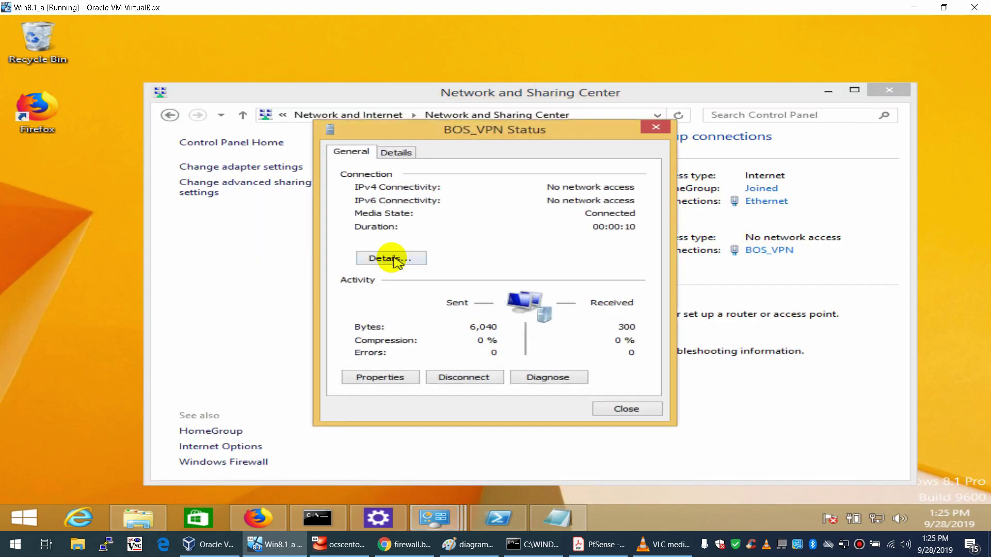
{"action": "left_click", "coordinate": [390, 257]}
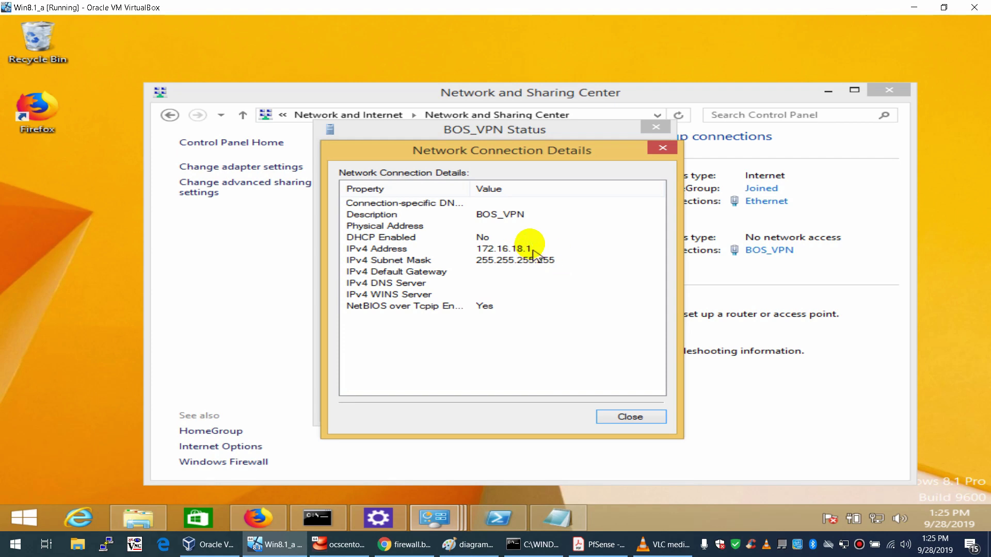
{"action": "left_click", "coordinate": [661, 149]}
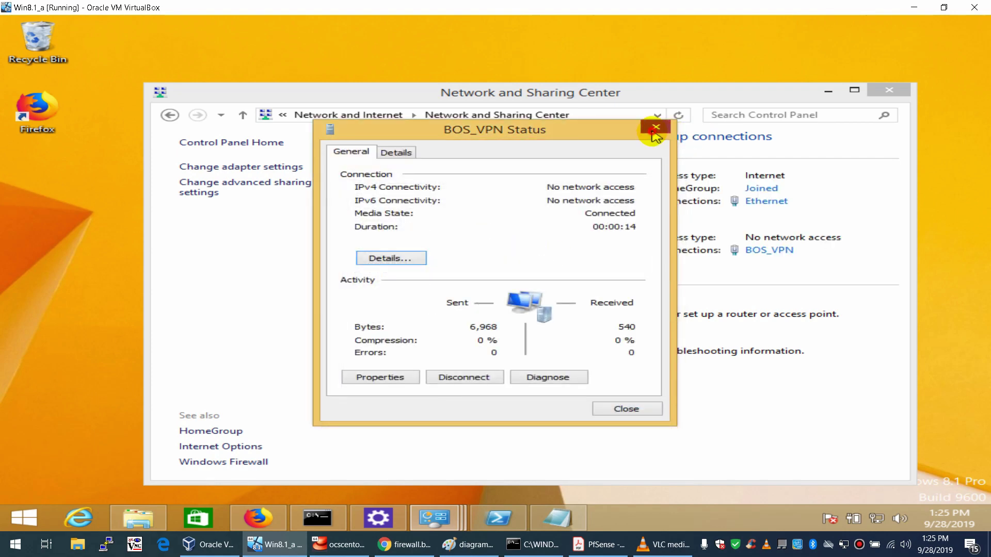
{"action": "left_click", "coordinate": [655, 135]}
{"action": "left_click", "coordinate": [823, 93]}
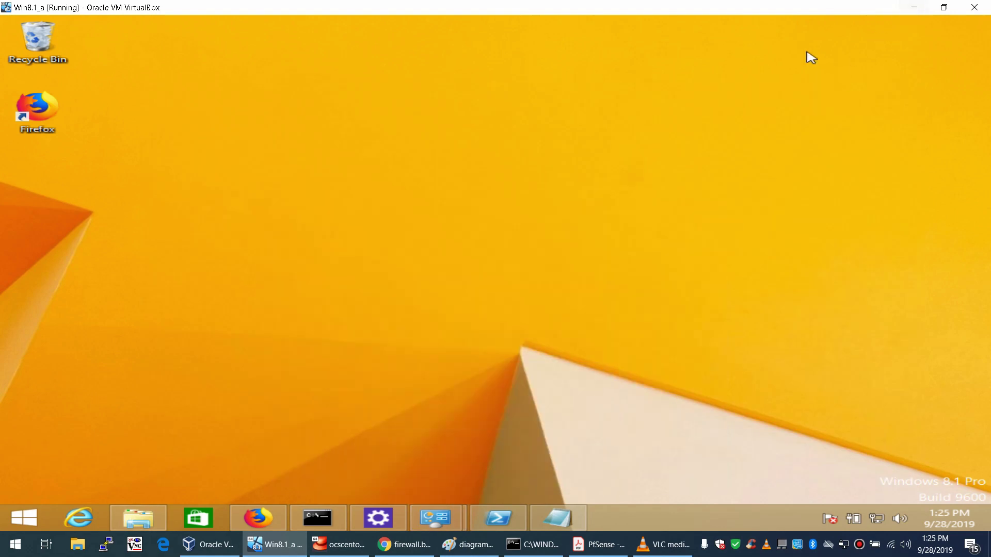
- View mobile IPsec users and the Status > IPsec overview in pfSense, then bring back the ping
{"action": "left_click", "coordinate": [258, 517]}
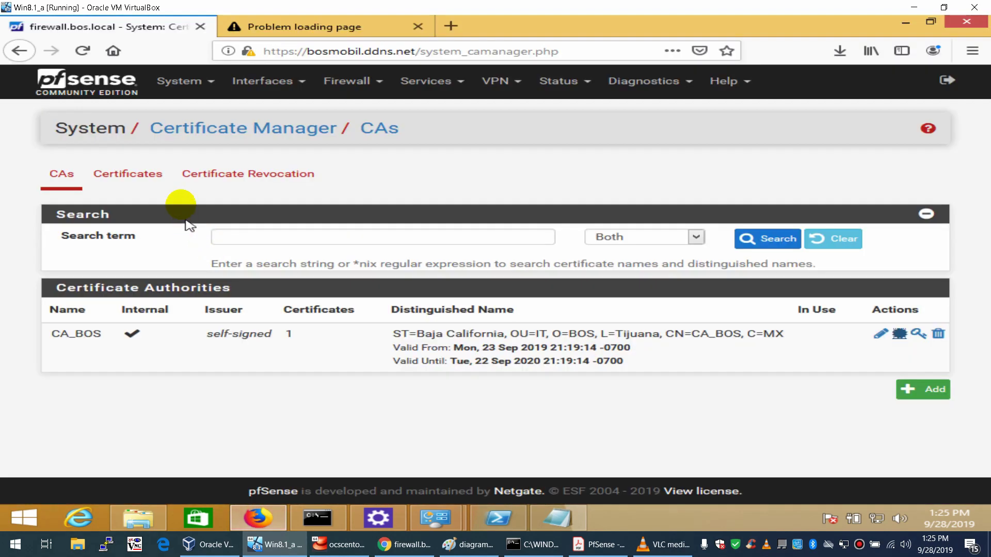
{"action": "left_click", "coordinate": [118, 89]}
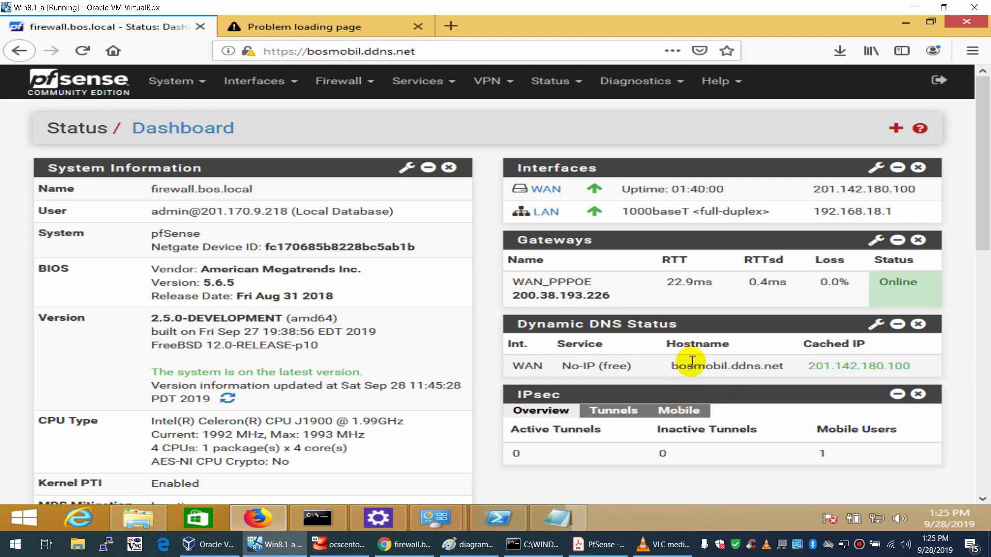
{"action": "left_click", "coordinate": [689, 412]}
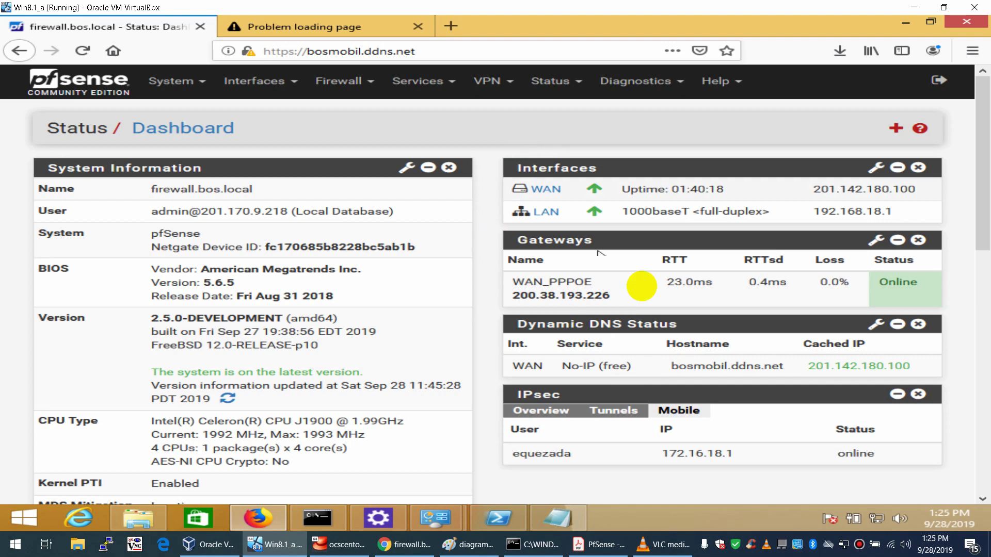
{"action": "left_click", "coordinate": [551, 82]}
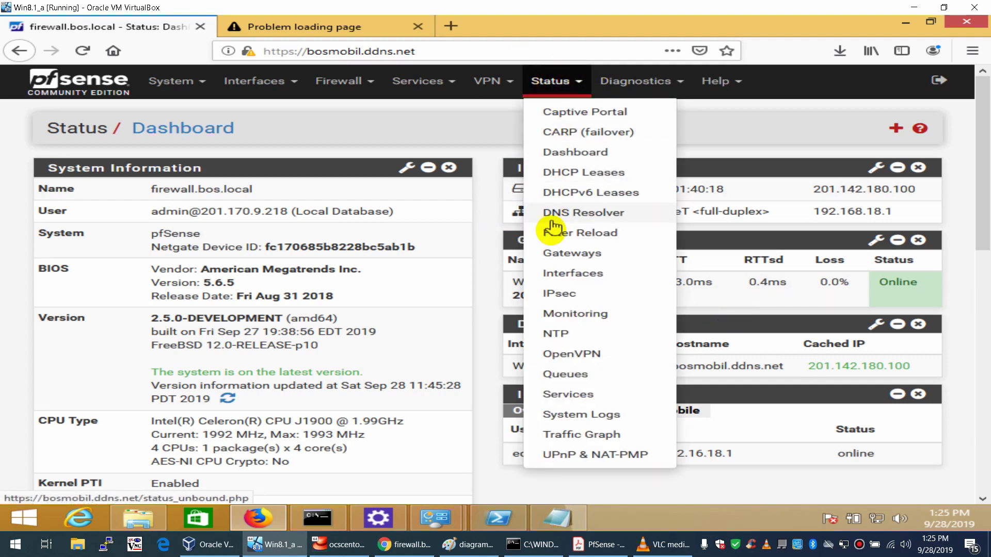
{"action": "left_click", "coordinate": [553, 292]}
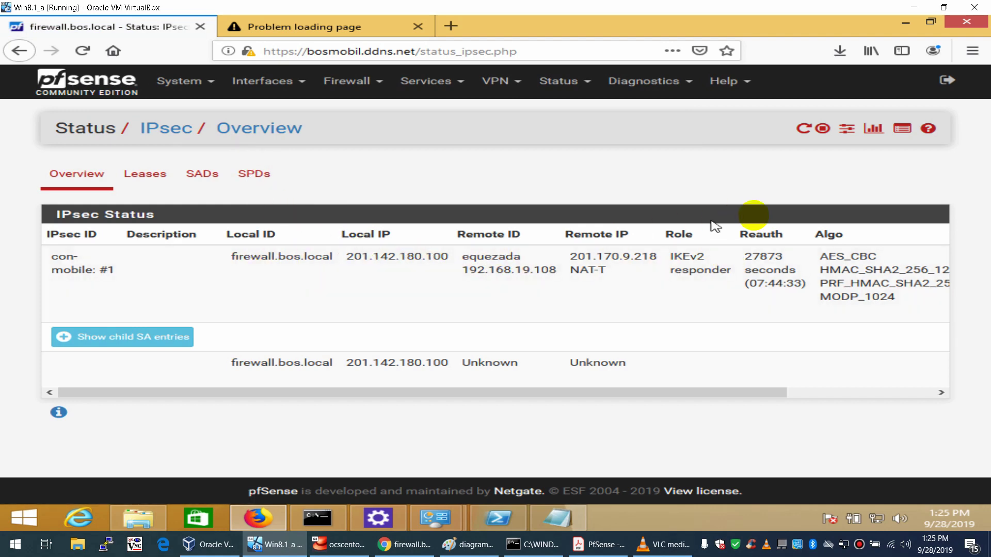
{"action": "left_click", "coordinate": [317, 518]}
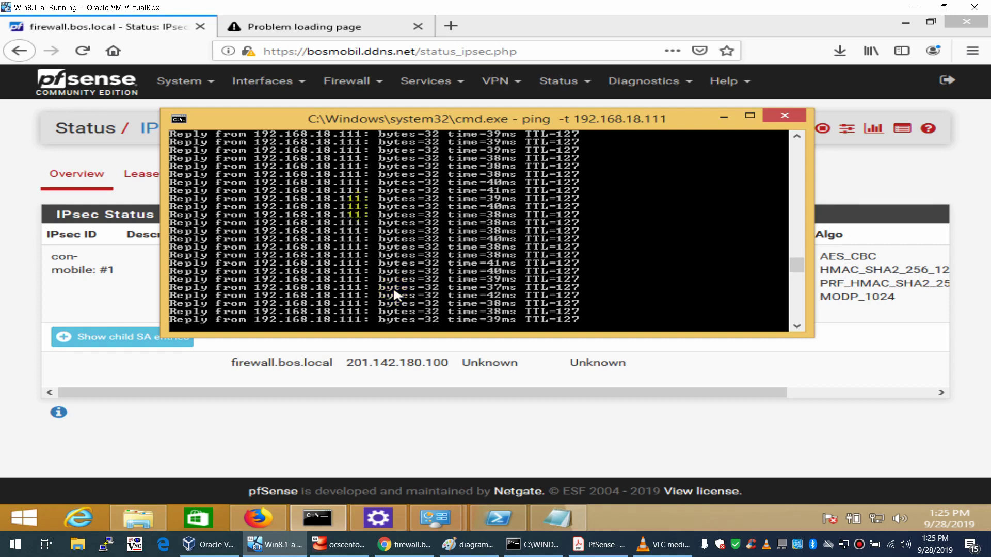
- Open yahoo.com in a new tab and reload the 192.168.18.10 page
{"action": "left_click", "coordinate": [316, 27]}
{"action": "left_click", "coordinate": [322, 50]}
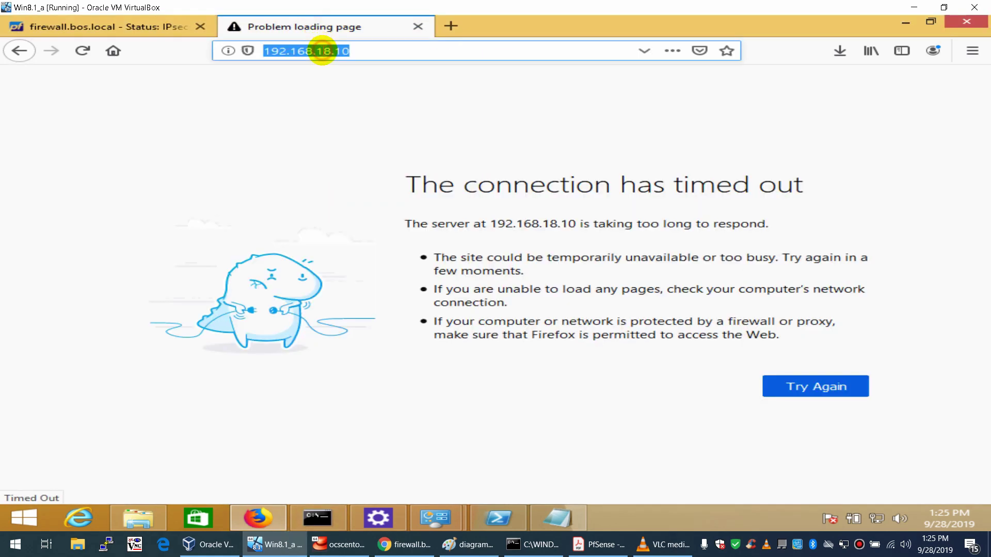
{"action": "left_click", "coordinate": [449, 26]}
{"action": "type", "text": "yahoo"}
{"action": "key", "text": "Return"}
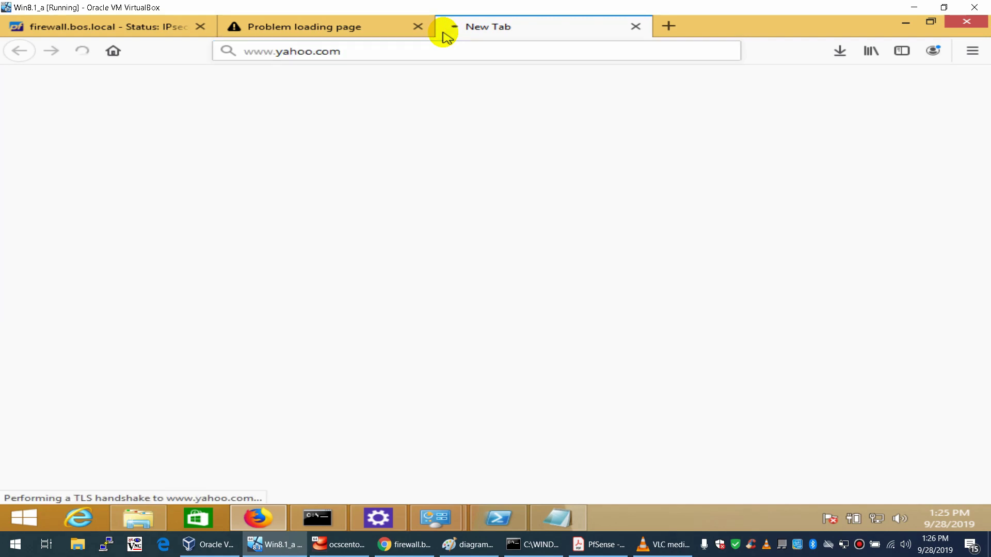
{"action": "left_click", "coordinate": [373, 28]}
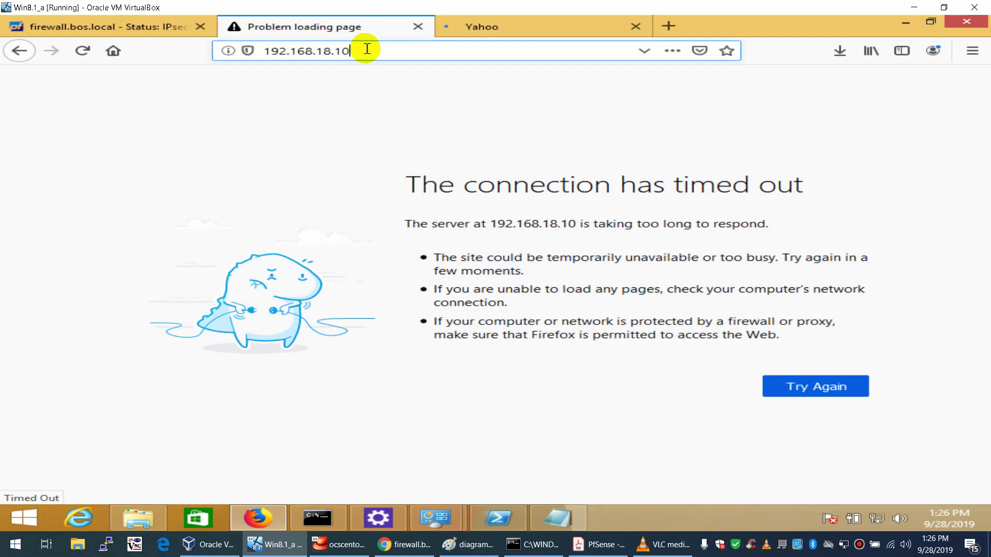
{"action": "key", "text": "Return"}
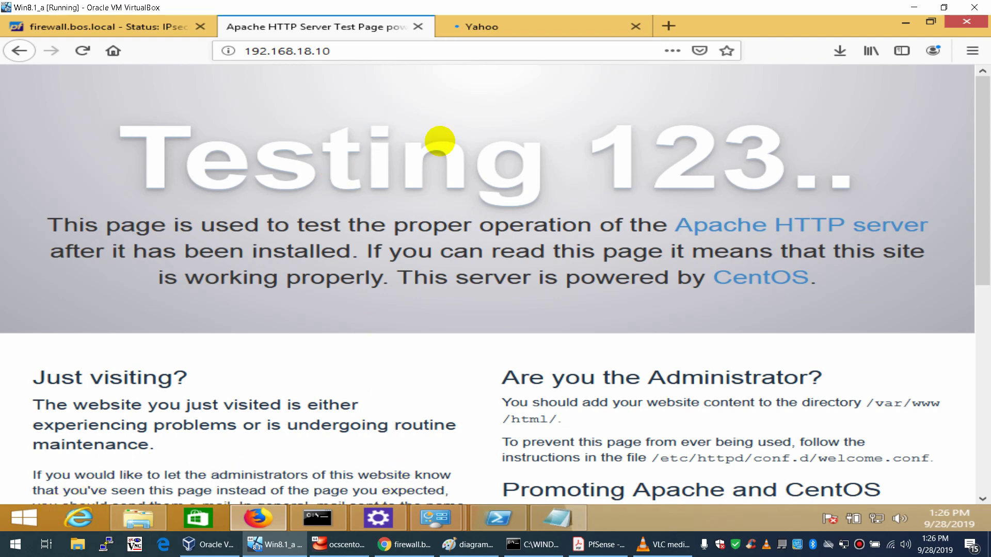
- Go to google.com in the Yahoo tab and search for 'tightvnc'
{"action": "left_click", "coordinate": [549, 30]}
{"action": "left_click", "coordinate": [539, 47]}
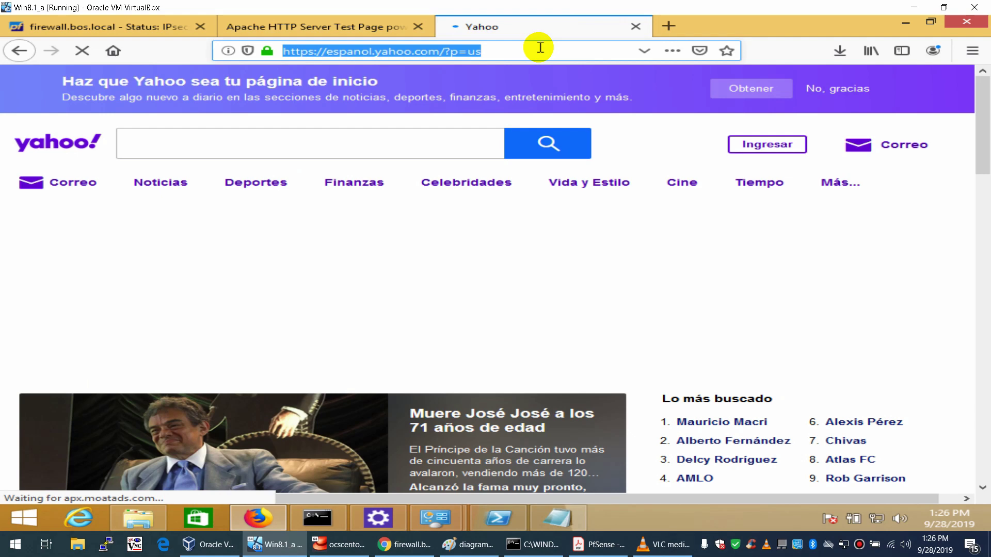
{"action": "type", "text": "google.com"}
{"action": "key", "text": "Return"}
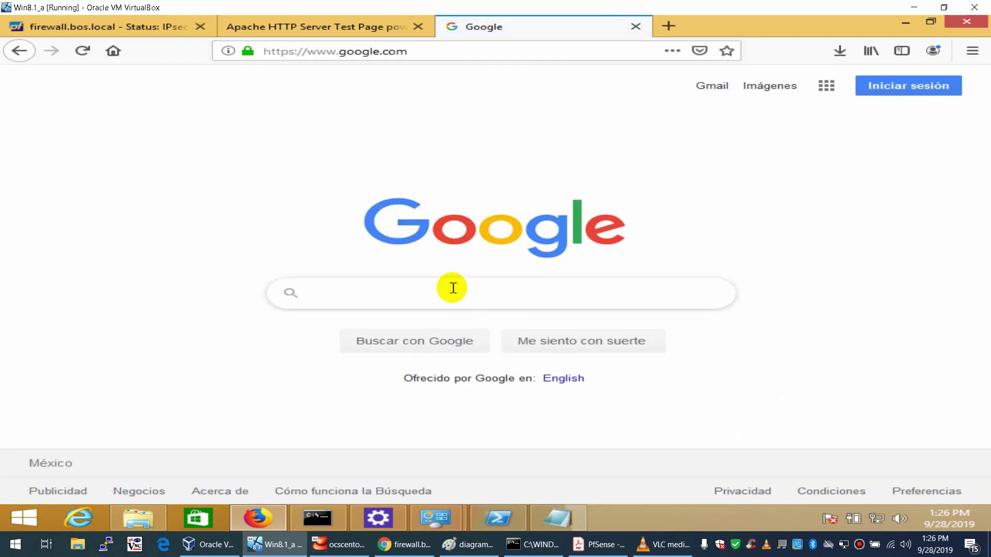
{"action": "left_click", "coordinate": [453, 288]}
{"action": "type", "text": "t"}
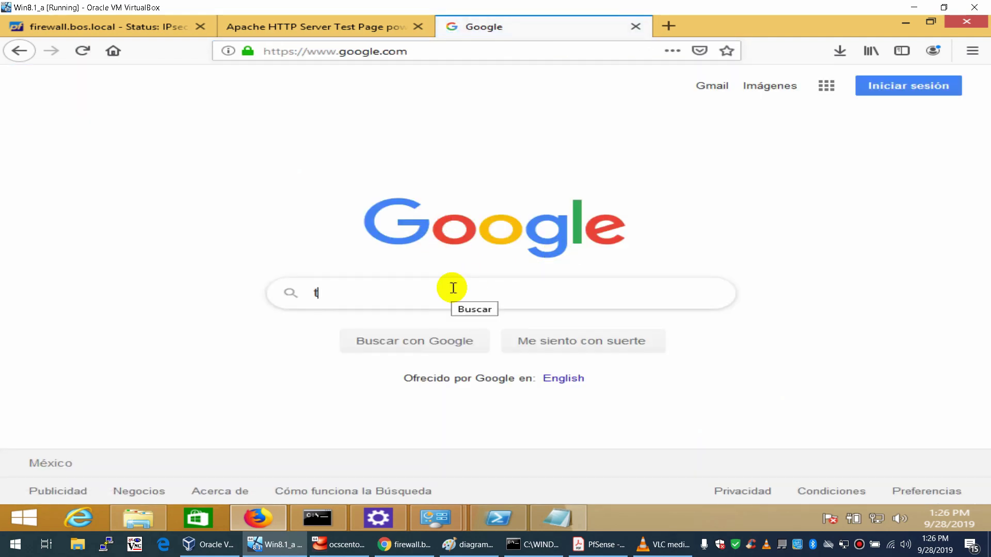
{"action": "type", "text": "ighn"}
{"action": "key", "text": "BackSpace"}
{"action": "type", "text": "tvnc"}
{"action": "key", "text": "Return"}
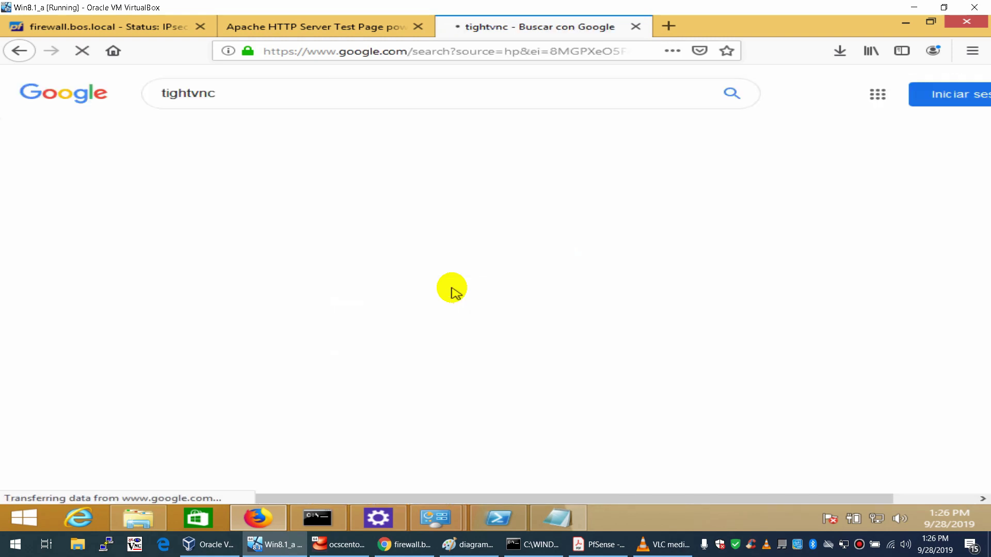
- Open the tightvnc.com result and briefly check the running ping
{"action": "left_click", "coordinate": [281, 191]}
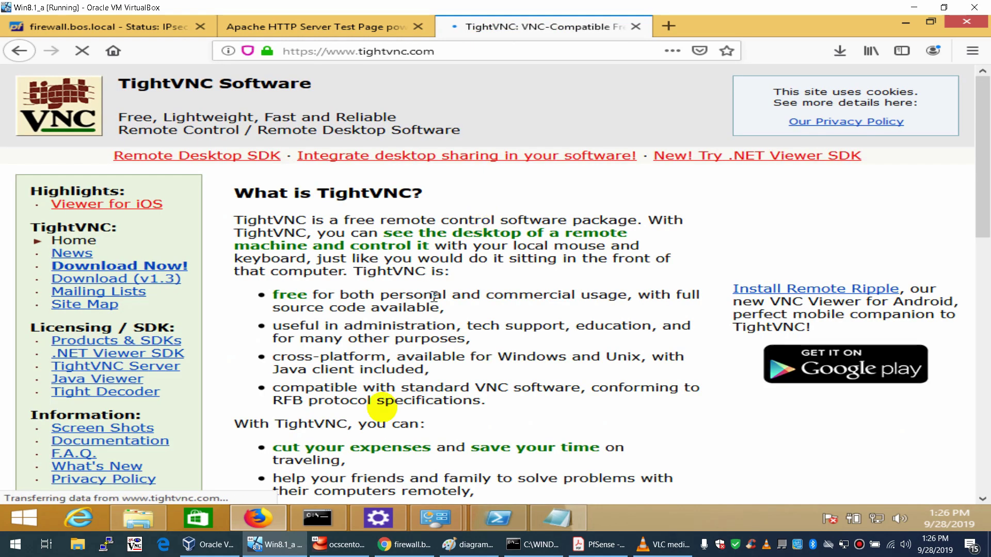
{"action": "left_click", "coordinate": [318, 518]}
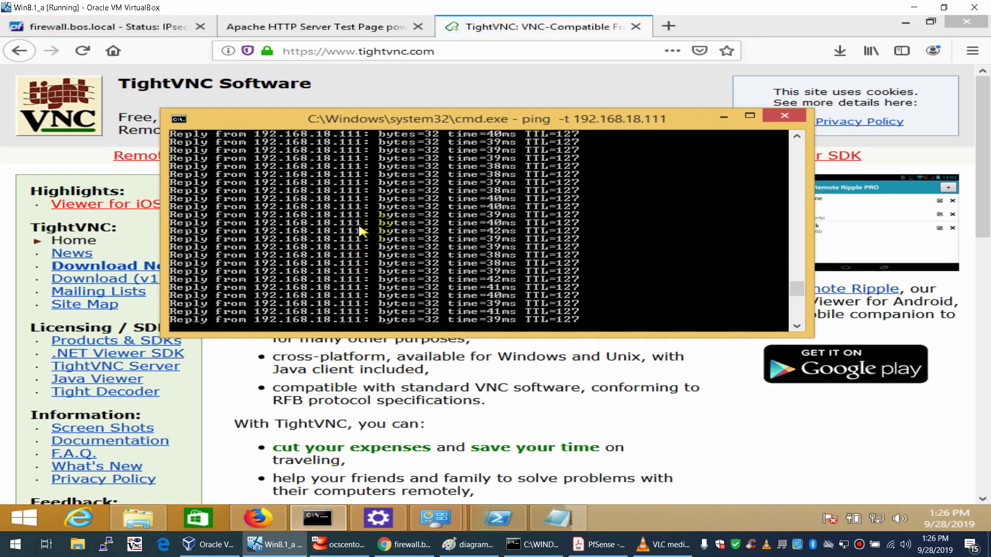
{"action": "left_click", "coordinate": [722, 119]}
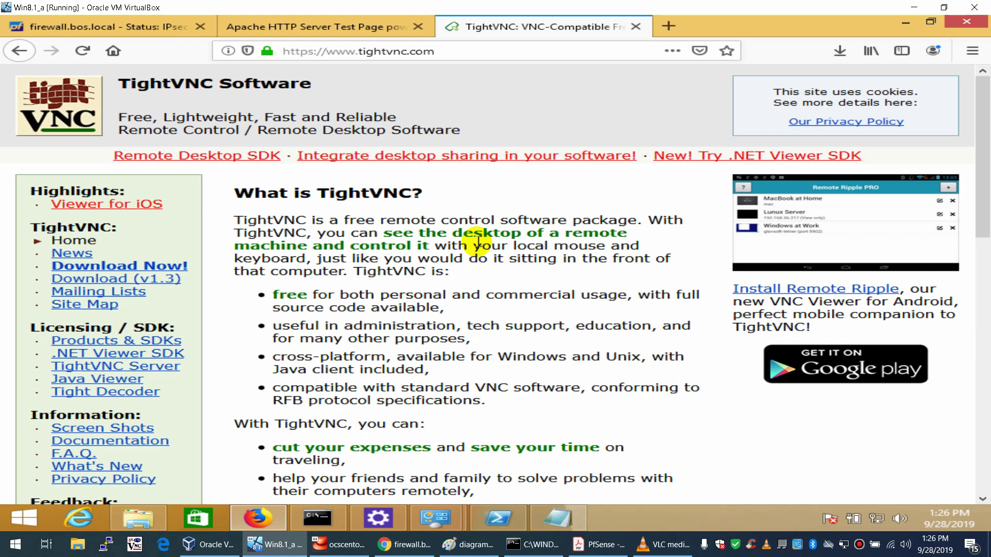
- Download and save tightvnc-1.3.10_x86_viewer.zip from the v1.3 page, then open its folder
{"action": "left_click", "coordinate": [155, 279]}
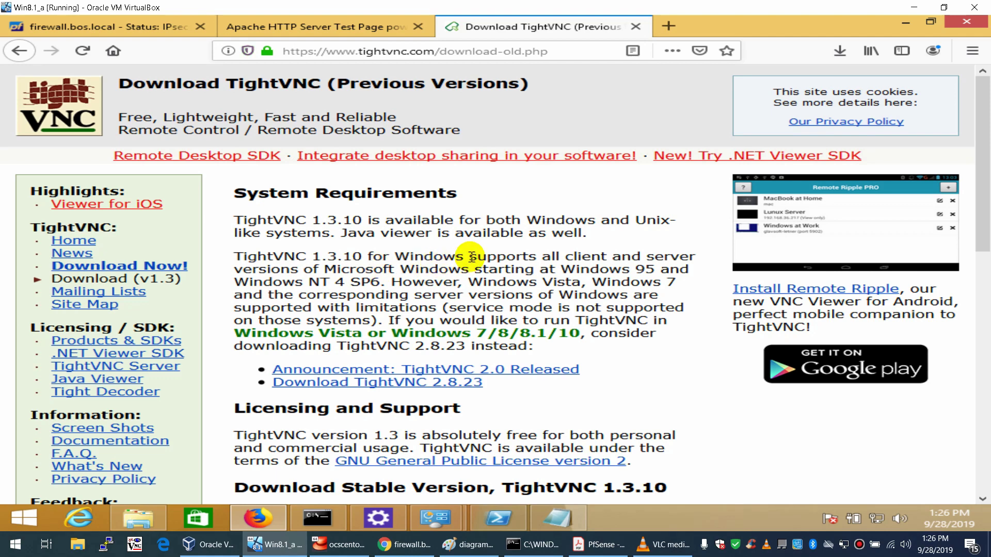
{"action": "scroll", "coordinate": [472, 256], "scroll_direction": "down", "scroll_amount": 5}
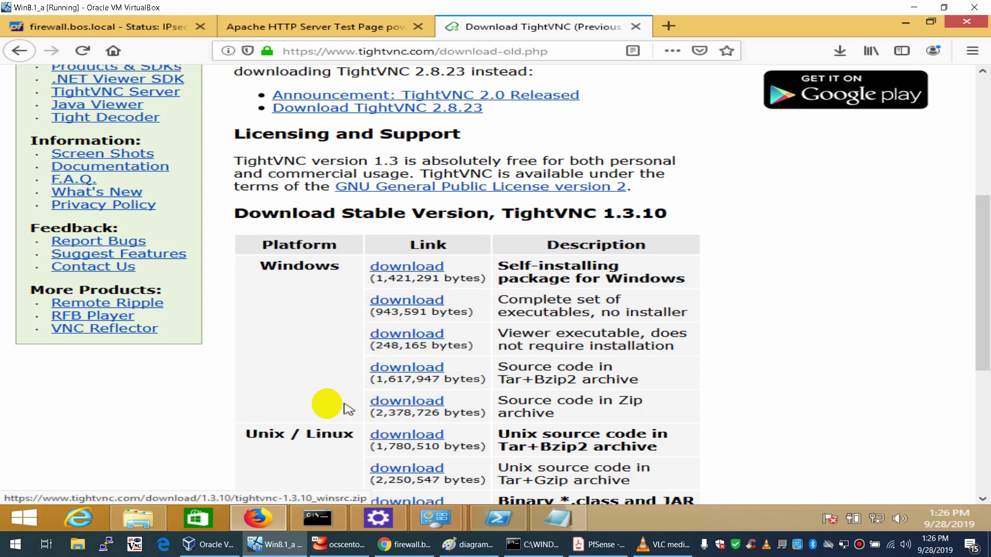
{"action": "left_click", "coordinate": [384, 337]}
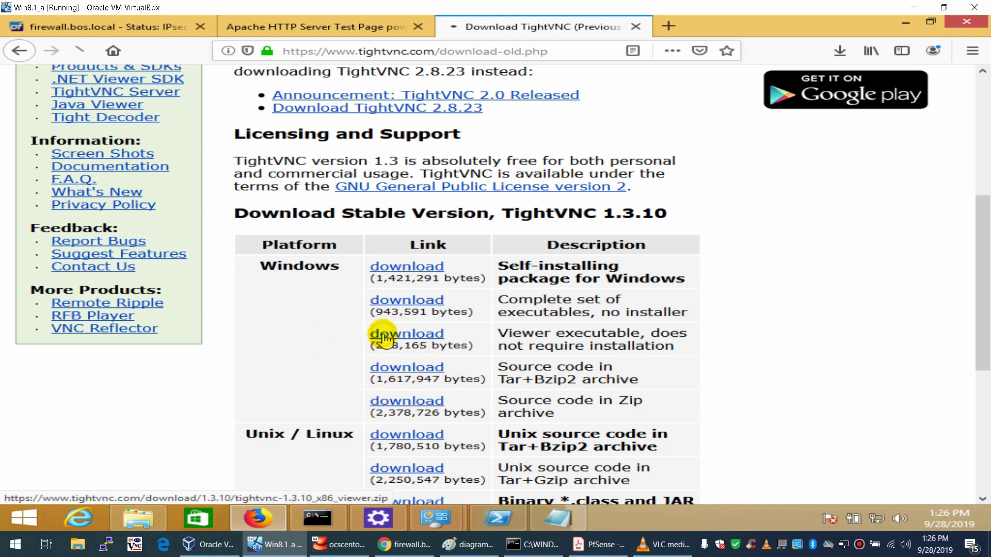
{"action": "left_click", "coordinate": [382, 283]}
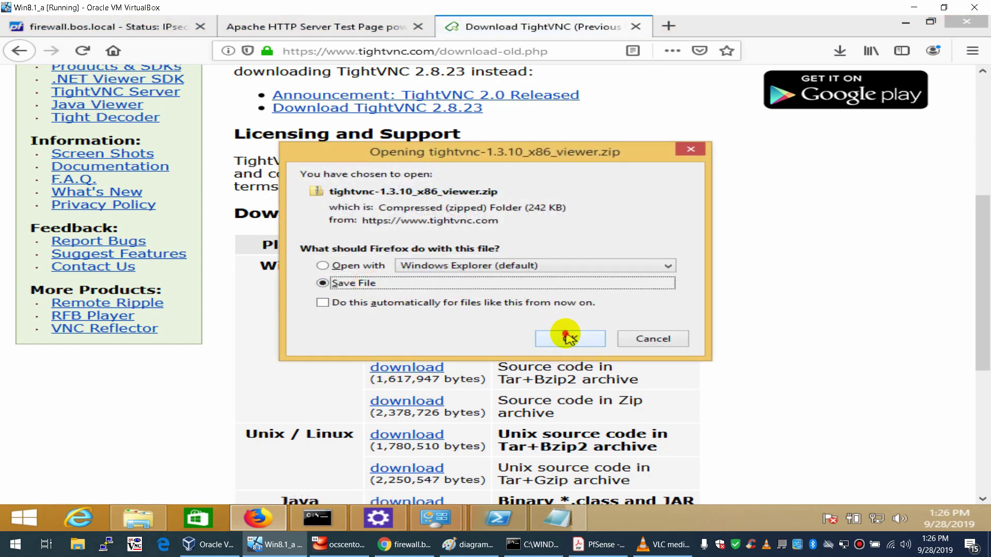
{"action": "left_click", "coordinate": [566, 338]}
{"action": "left_click", "coordinate": [838, 53]}
{"action": "left_click", "coordinate": [837, 75]}
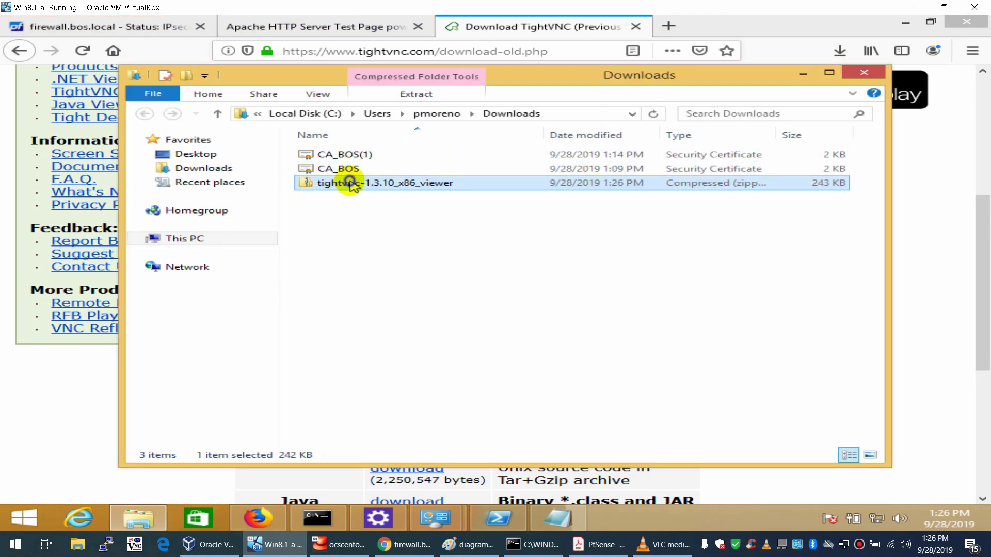
- Extract the TightVNC zip, run vncviewer, then switch to the Paint network diagram
{"action": "right_click", "coordinate": [350, 185]}
{"action": "left_click", "coordinate": [428, 224]}
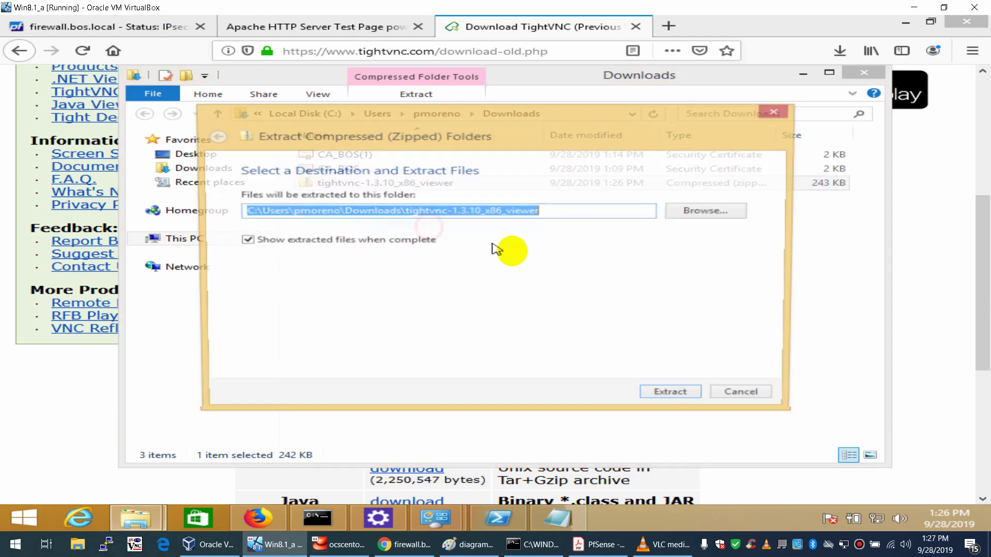
{"action": "left_click", "coordinate": [665, 394]}
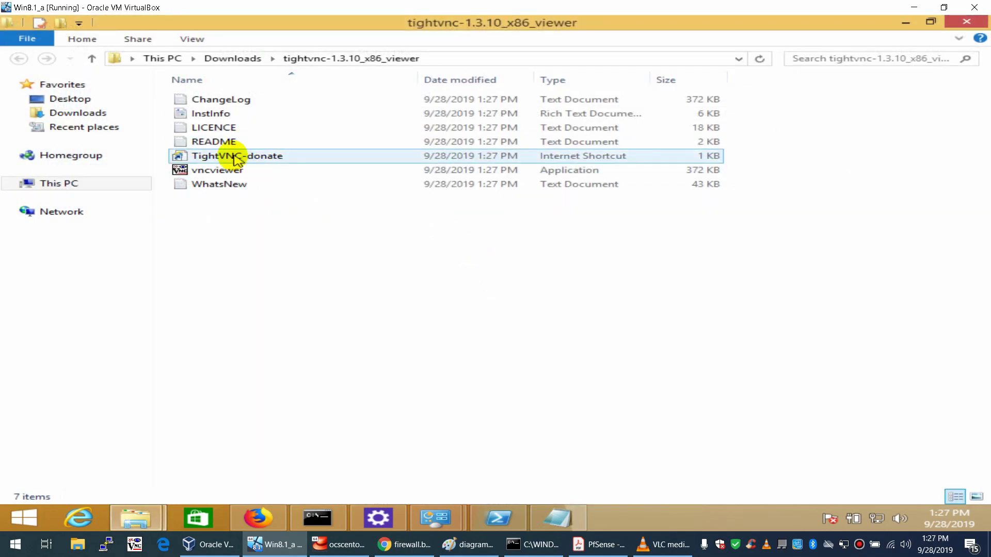
{"action": "double_click", "coordinate": [220, 170]}
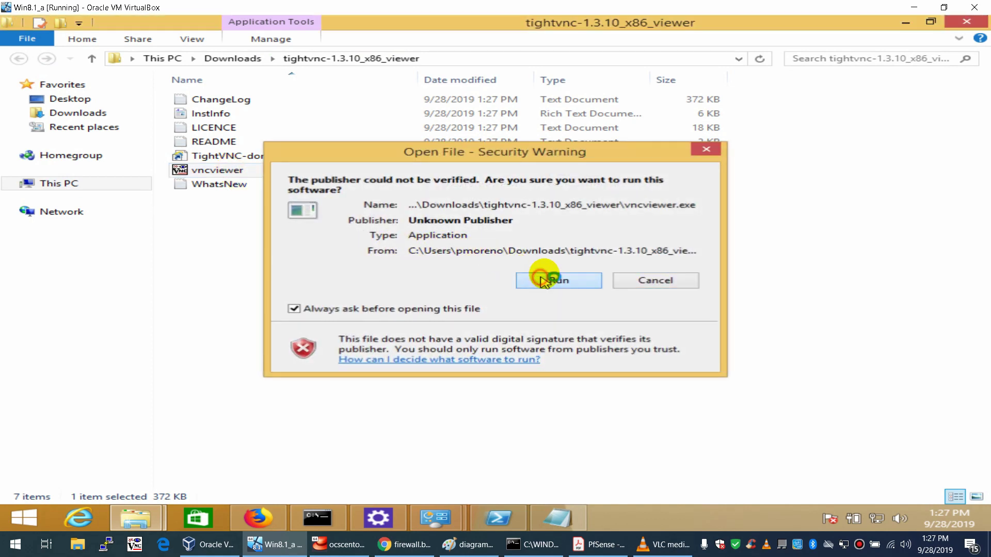
{"action": "left_click", "coordinate": [542, 281]}
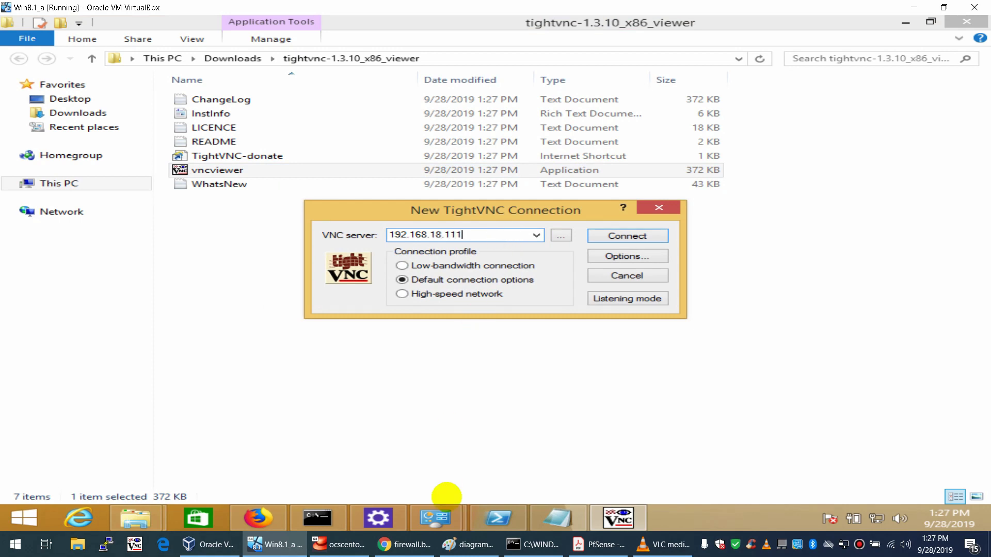
{"action": "left_click", "coordinate": [467, 545]}
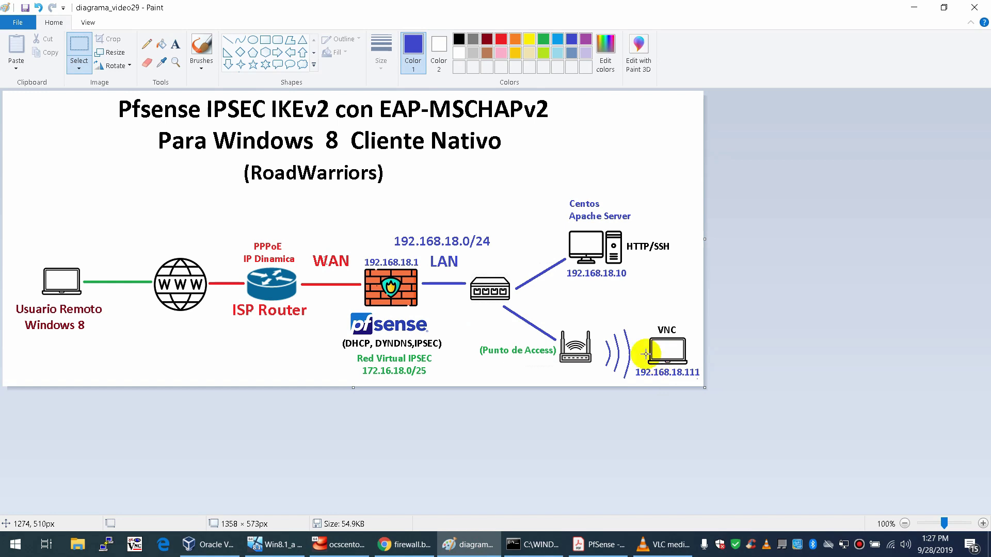